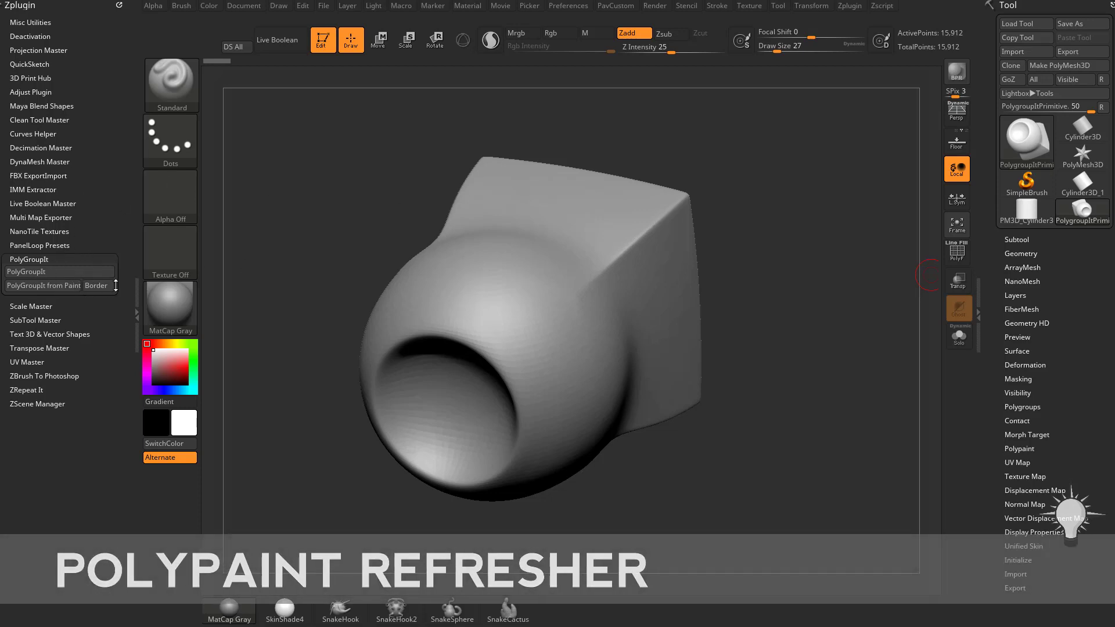
Step: Read the pop-up description of PolyGroupIt's Border option
{"action": "left_click_drag", "start_coordinate": [756, 228], "coordinate": [796, 250]}
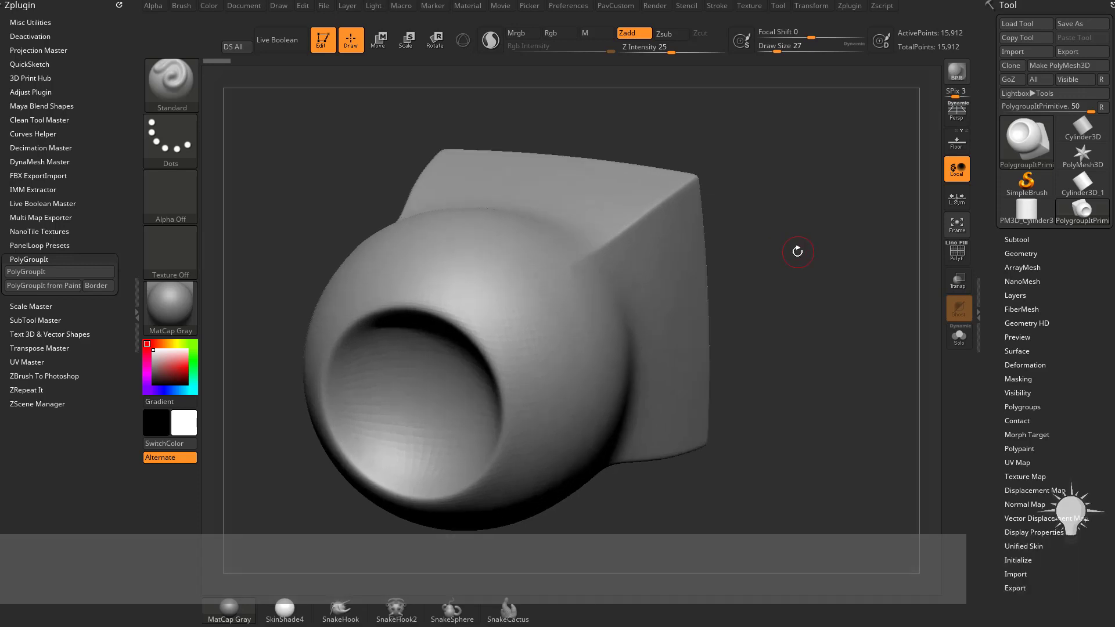
{"action": "key", "text": "ctrl"}
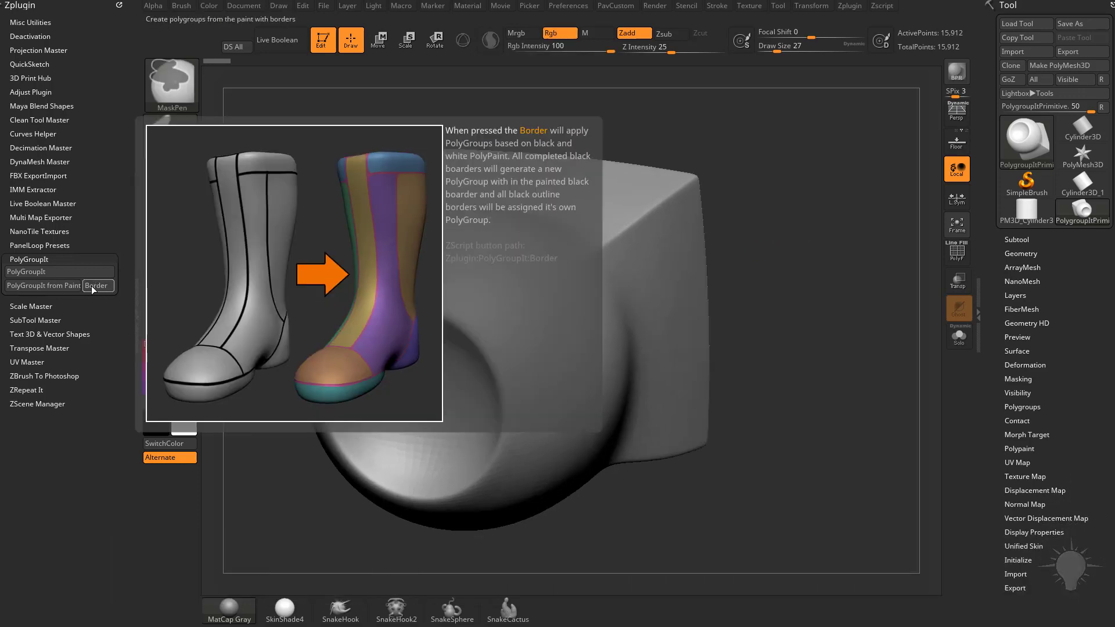
{"action": "mouse_move", "coordinate": [753, 139]}
{"action": "left_mouse_down"}
{"action": "mouse_move", "coordinate": [814, 166]}
{"action": "mouse_move", "coordinate": [835, 203]}
{"action": "left_mouse_up"}
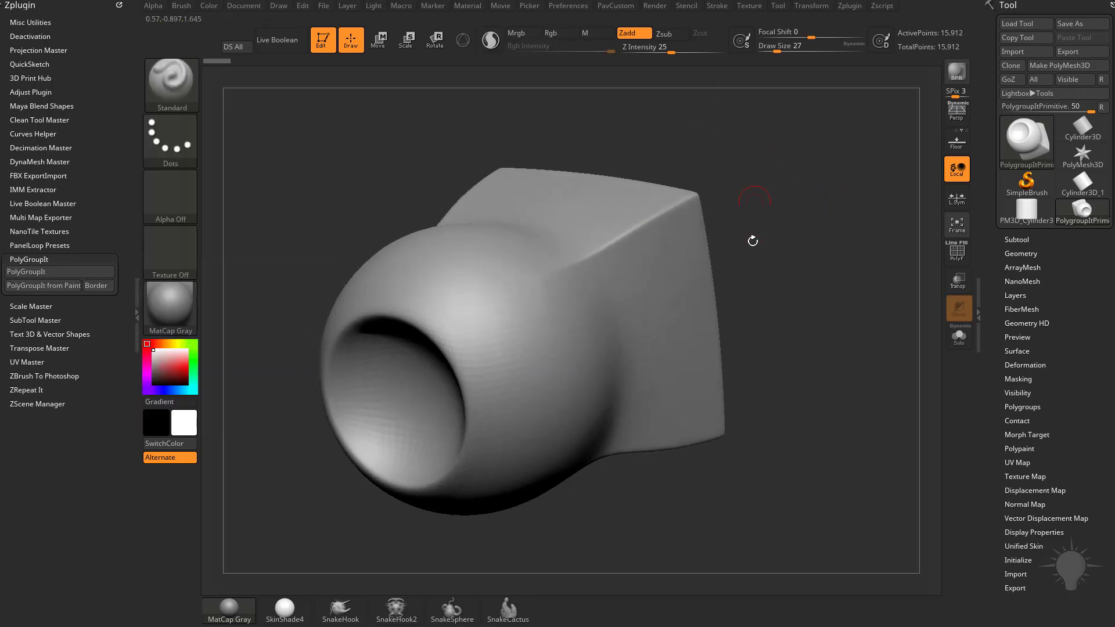
{"action": "left_click_drag", "start_coordinate": [824, 246], "coordinate": [852, 271]}
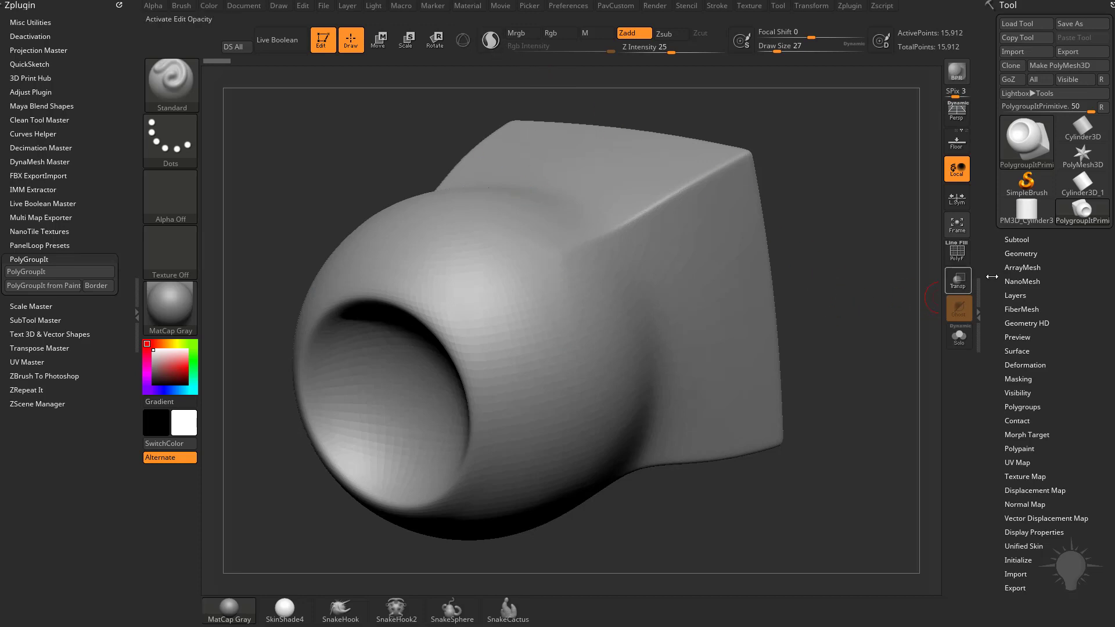
Step: Show the subtool list, set the Standard brush to colour only with Rgb on and Zadd off, and make a test stroke
{"action": "left_click", "coordinate": [1018, 239]}
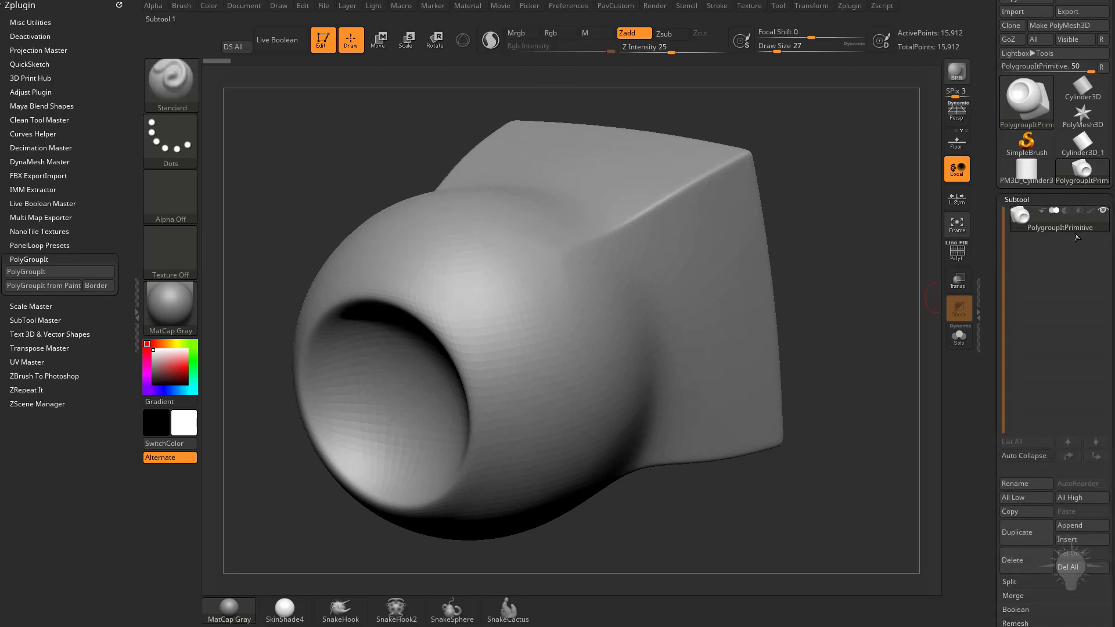
{"action": "mouse_move", "coordinate": [1090, 216]}
{"action": "left_click", "coordinate": [557, 34]}
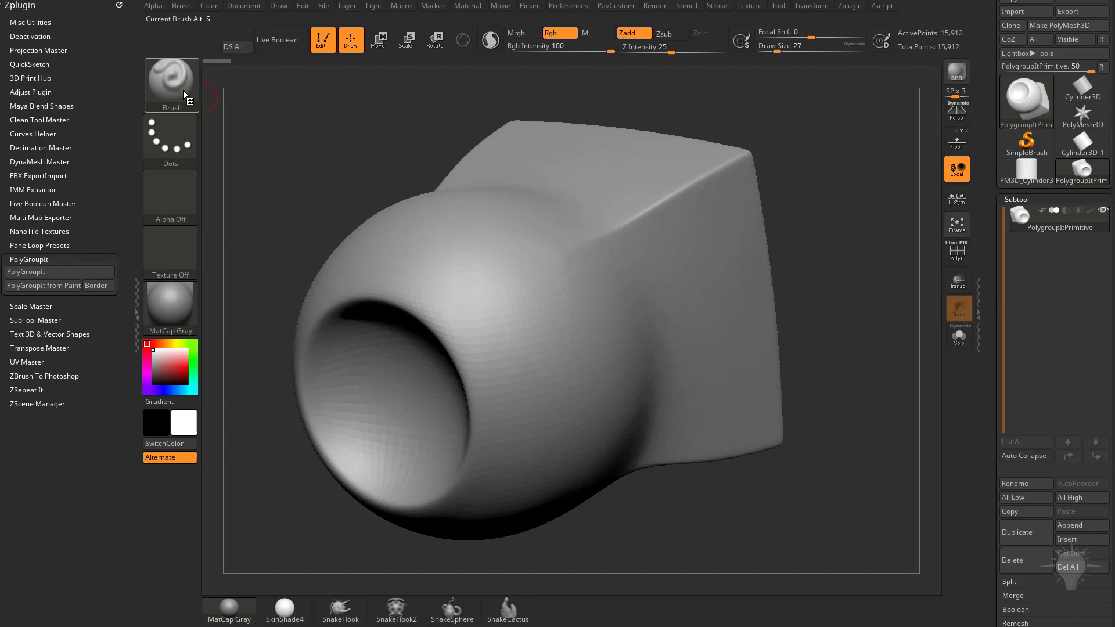
{"action": "left_click", "coordinate": [640, 34]}
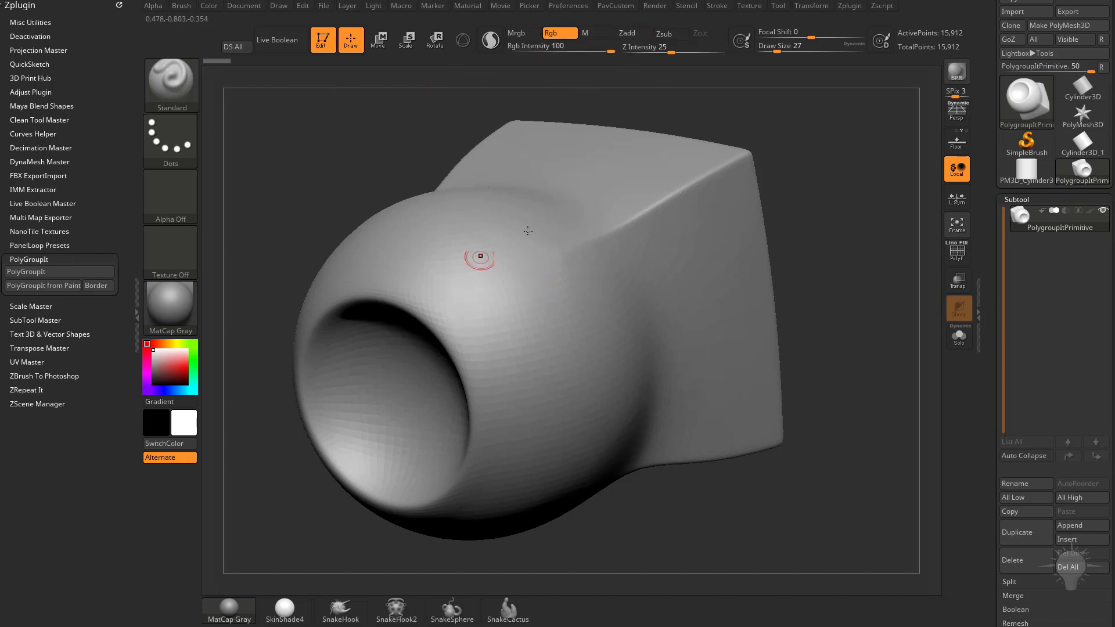
{"action": "mouse_move", "coordinate": [558, 262]}
{"action": "left_mouse_down"}
{"action": "mouse_move", "coordinate": [604, 306]}
{"action": "mouse_move", "coordinate": [729, 292]}
{"action": "left_mouse_up"}
Step: Pick pure red and paint a looping scribble on the side of the spherical part
{"action": "mouse_move", "coordinate": [1092, 216]}
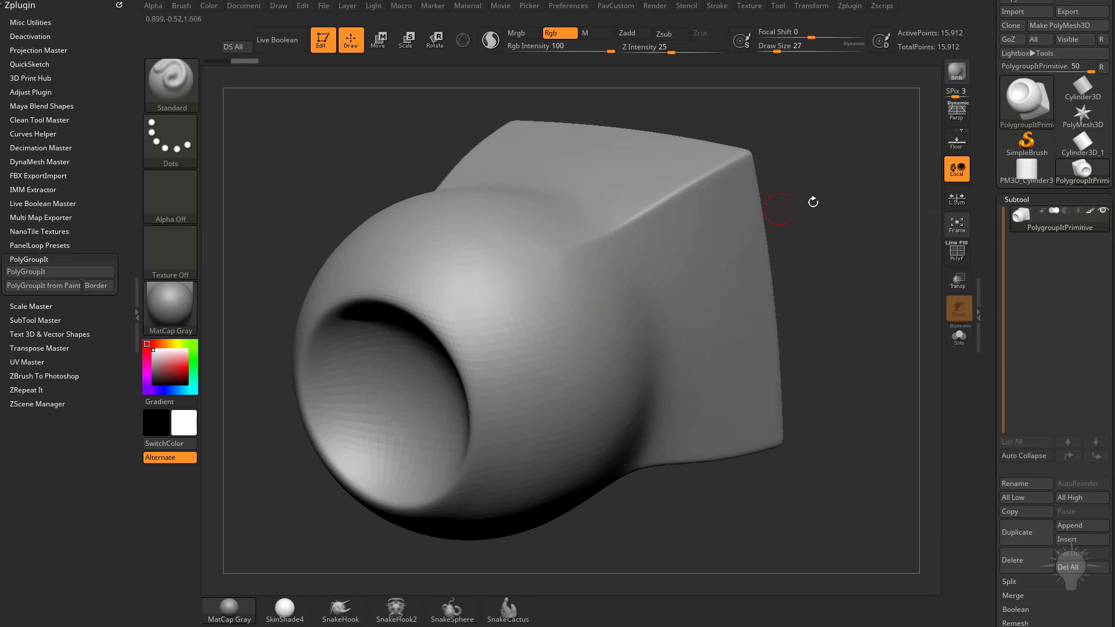
{"action": "mouse_move", "coordinate": [812, 202]}
{"action": "left_mouse_down"}
{"action": "mouse_move", "coordinate": [891, 207]}
{"action": "mouse_move", "coordinate": [804, 194]}
{"action": "mouse_move", "coordinate": [809, 209]}
{"action": "left_mouse_up"}
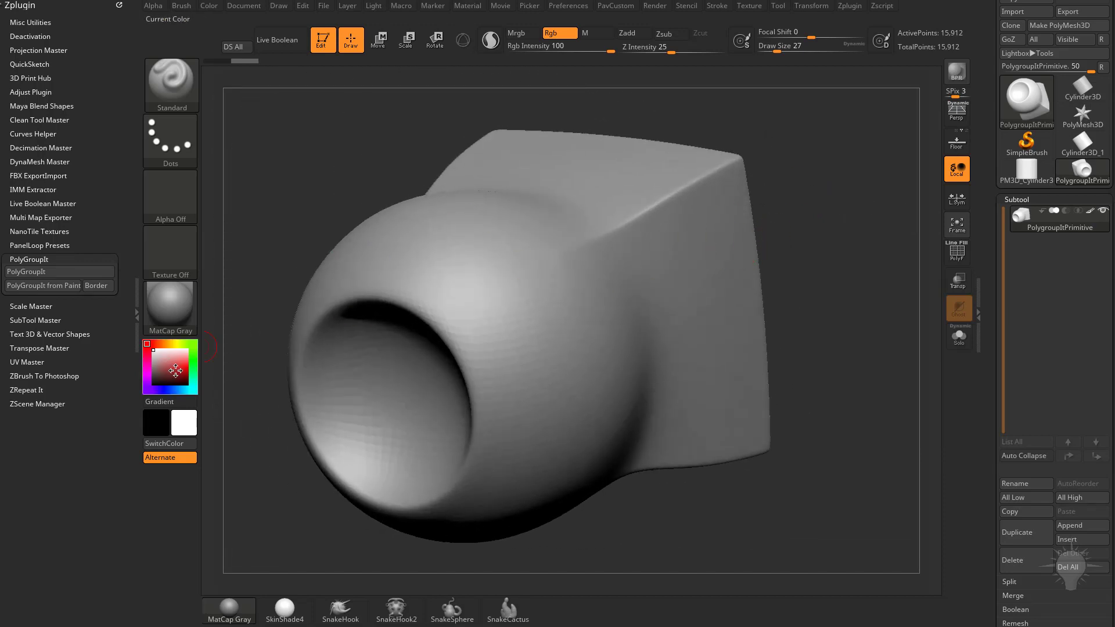
{"action": "left_click", "coordinate": [186, 367]}
{"action": "mouse_move", "coordinate": [565, 270]}
{"action": "left_mouse_down"}
{"action": "mouse_move", "coordinate": [581, 343]}
{"action": "mouse_move", "coordinate": [508, 322]}
{"action": "mouse_move", "coordinate": [500, 267]}
{"action": "mouse_move", "coordinate": [520, 353]}
{"action": "mouse_move", "coordinate": [524, 290]}
{"action": "mouse_move", "coordinate": [543, 316]}
{"action": "left_mouse_up"}
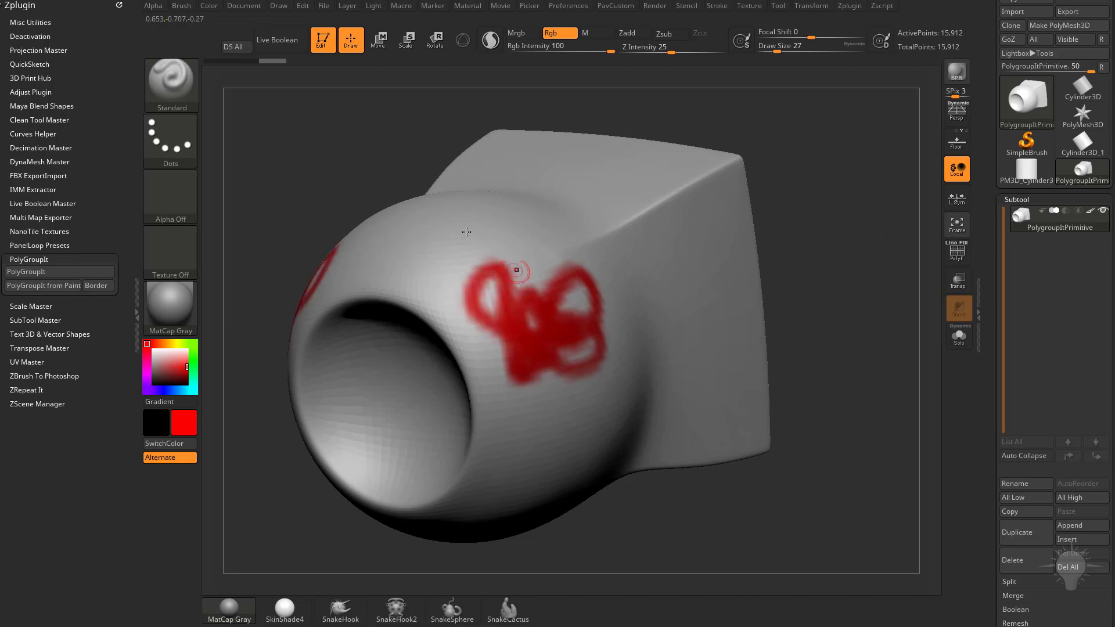
Step: Display the polyframe to compare the polygroups with the red paint, and hide it again
{"action": "left_click_drag", "start_coordinate": [851, 234], "coordinate": [899, 199]}
{"action": "left_click", "coordinate": [958, 256]}
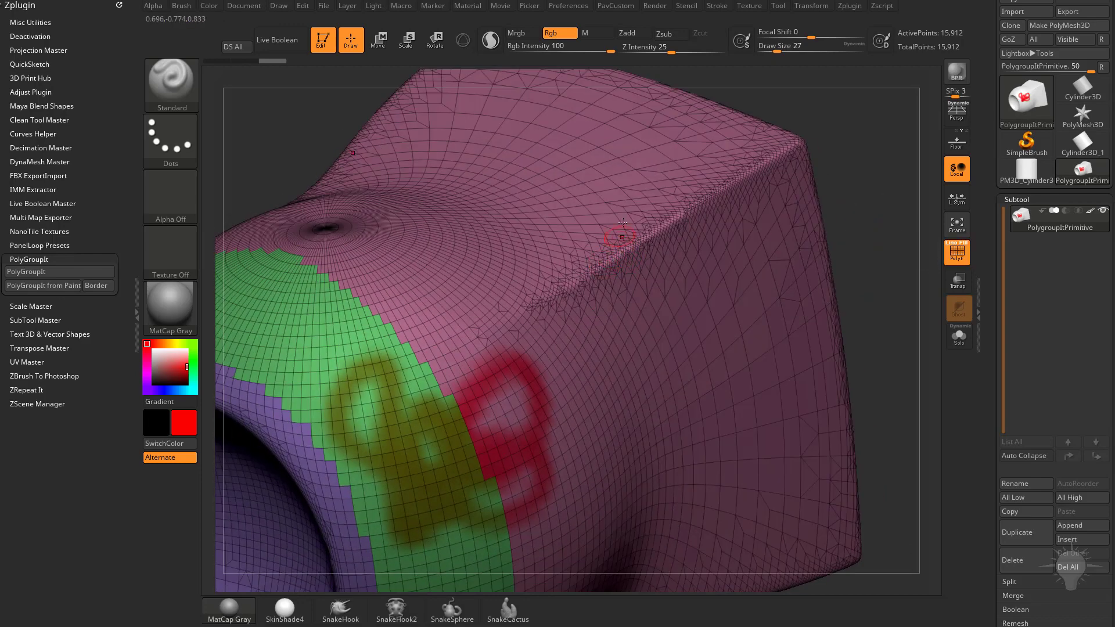
{"action": "left_click", "coordinate": [957, 253]}
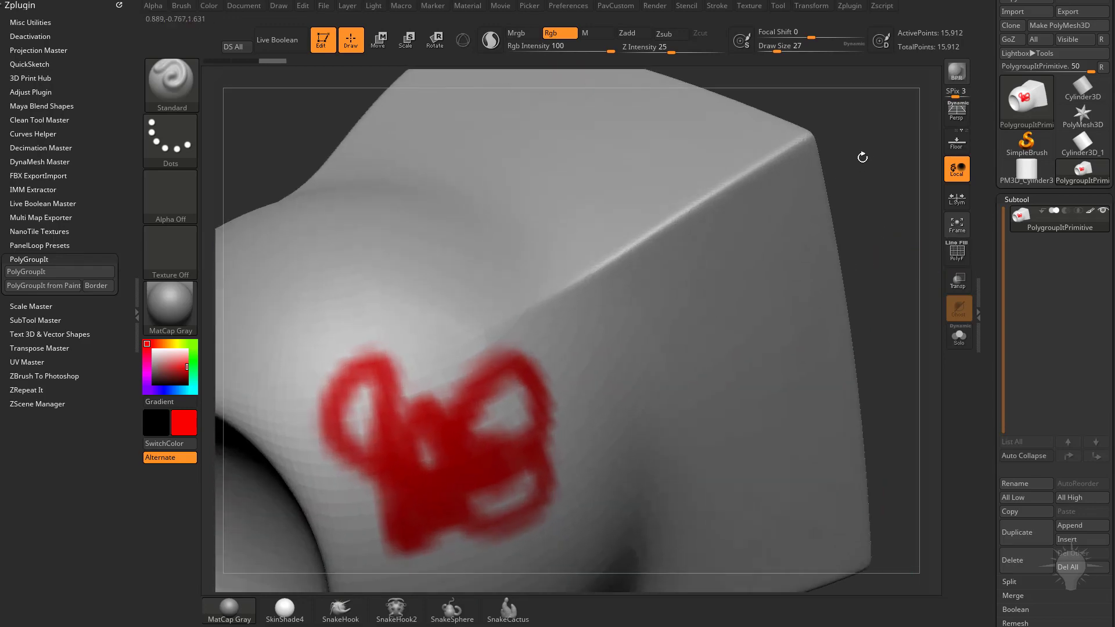
Step: Paint more red strokes across the block's top face and down onto the sphere, and check them against the polyframe
{"action": "left_click_drag", "start_coordinate": [863, 157], "coordinate": [877, 190]}
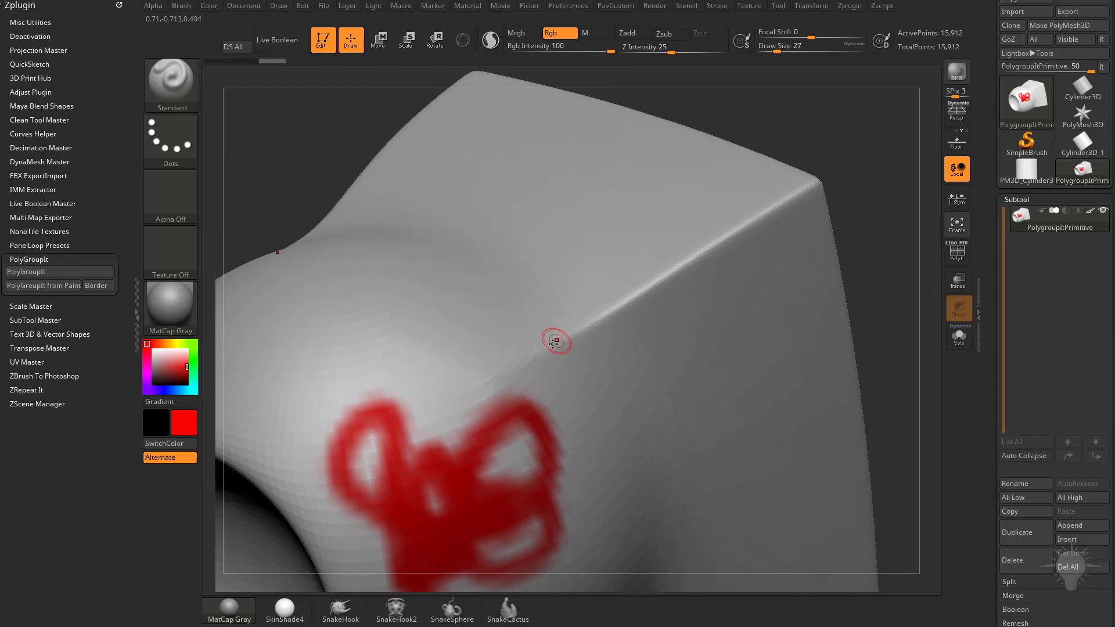
{"action": "mouse_move", "coordinate": [535, 358]}
{"action": "left_mouse_down"}
{"action": "mouse_move", "coordinate": [606, 316]}
{"action": "mouse_move", "coordinate": [621, 287]}
{"action": "mouse_move", "coordinate": [598, 239]}
{"action": "mouse_move", "coordinate": [523, 177]}
{"action": "mouse_move", "coordinate": [601, 230]}
{"action": "mouse_move", "coordinate": [499, 177]}
{"action": "mouse_move", "coordinate": [592, 207]}
{"action": "mouse_move", "coordinate": [534, 244]}
{"action": "mouse_move", "coordinate": [633, 227]}
{"action": "mouse_move", "coordinate": [523, 241]}
{"action": "mouse_move", "coordinate": [557, 241]}
{"action": "left_mouse_up"}
{"action": "left_click_drag", "start_coordinate": [869, 156], "coordinate": [836, 145]}
{"action": "key", "text": "shift+f"}
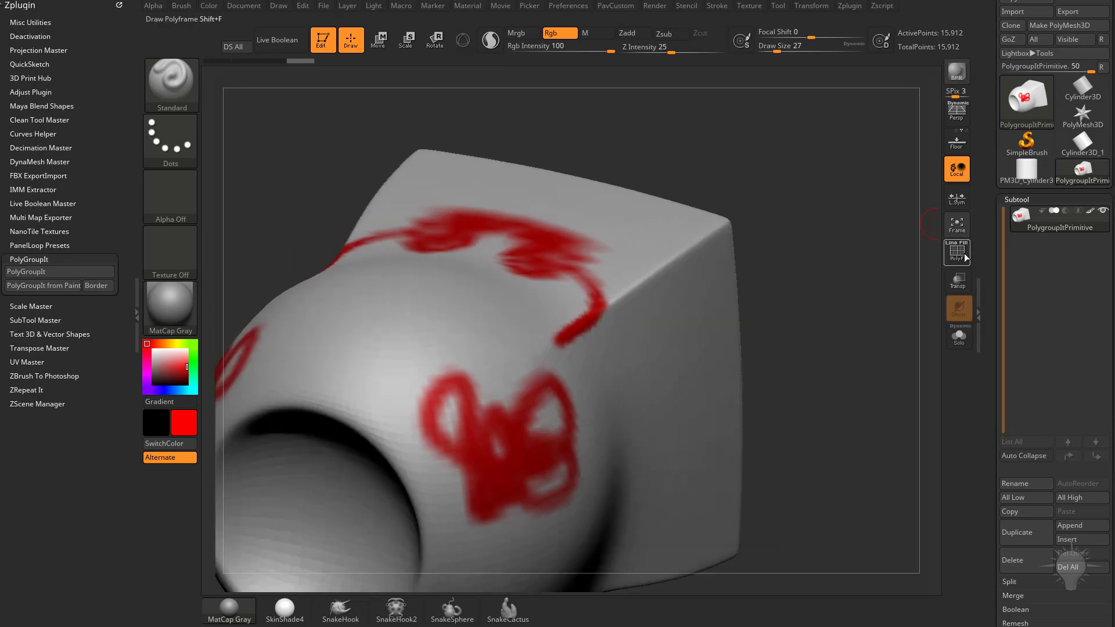
{"action": "left_click_drag", "start_coordinate": [802, 208], "coordinate": [708, 227]}
{"action": "mouse_move", "coordinate": [477, 287]}
{"action": "left_mouse_down"}
{"action": "mouse_move", "coordinate": [490, 308]}
{"action": "mouse_move", "coordinate": [427, 393]}
{"action": "mouse_move", "coordinate": [487, 349]}
{"action": "mouse_move", "coordinate": [612, 203]}
{"action": "mouse_move", "coordinate": [591, 191]}
{"action": "left_mouse_up"}
{"action": "key", "text": "shift+f"}
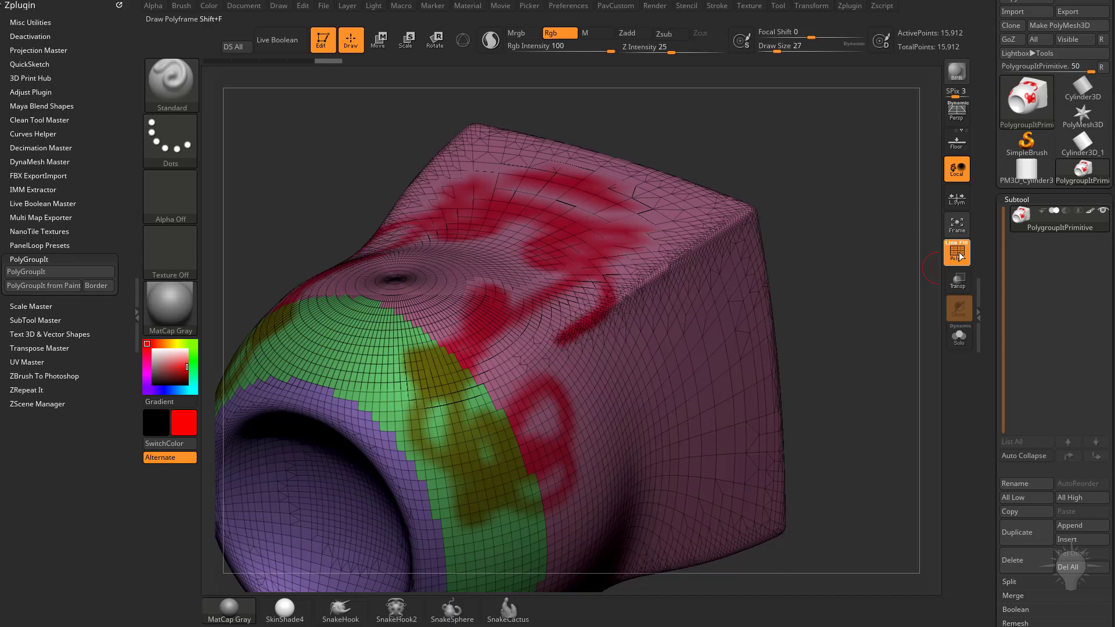
Step: Undo all the red paint strokes on the model
{"action": "key", "text": "ctrl+z"}
{"action": "key", "text": "ctrl+z"}
{"action": "key", "text": "ctrl+z"}
{"action": "key", "text": "ctrl+z"}
{"action": "key", "text": "ctrl+z"}
{"action": "key", "text": "ctrl+z"}
{"action": "key", "text": "ctrl+z"}
{"action": "key", "text": "ctrl+z"}
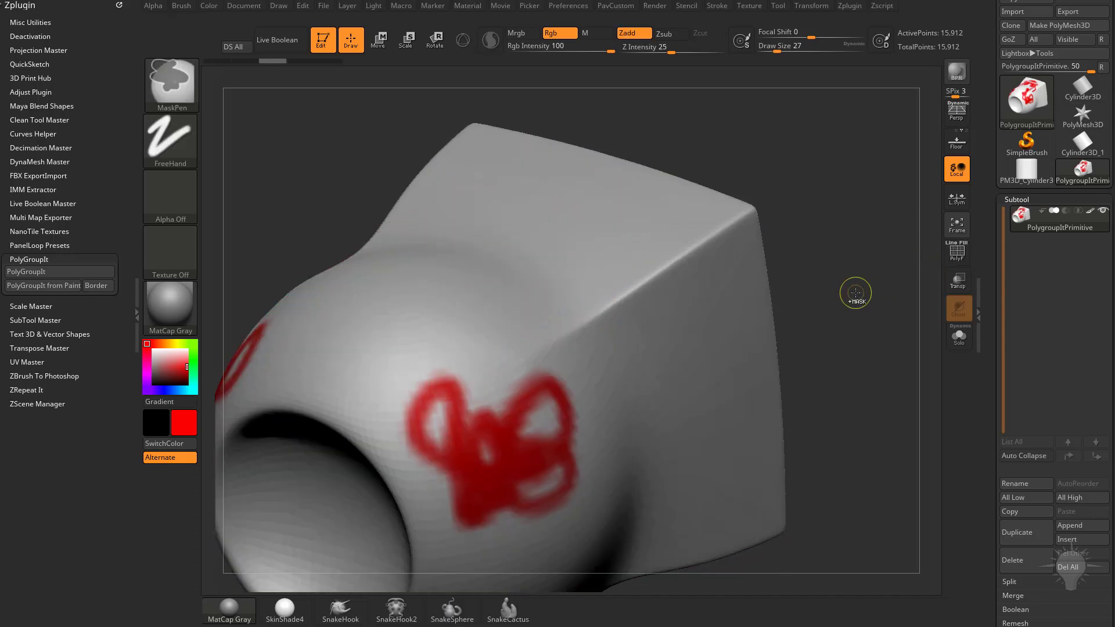
{"action": "key", "text": "ctrl+z"}
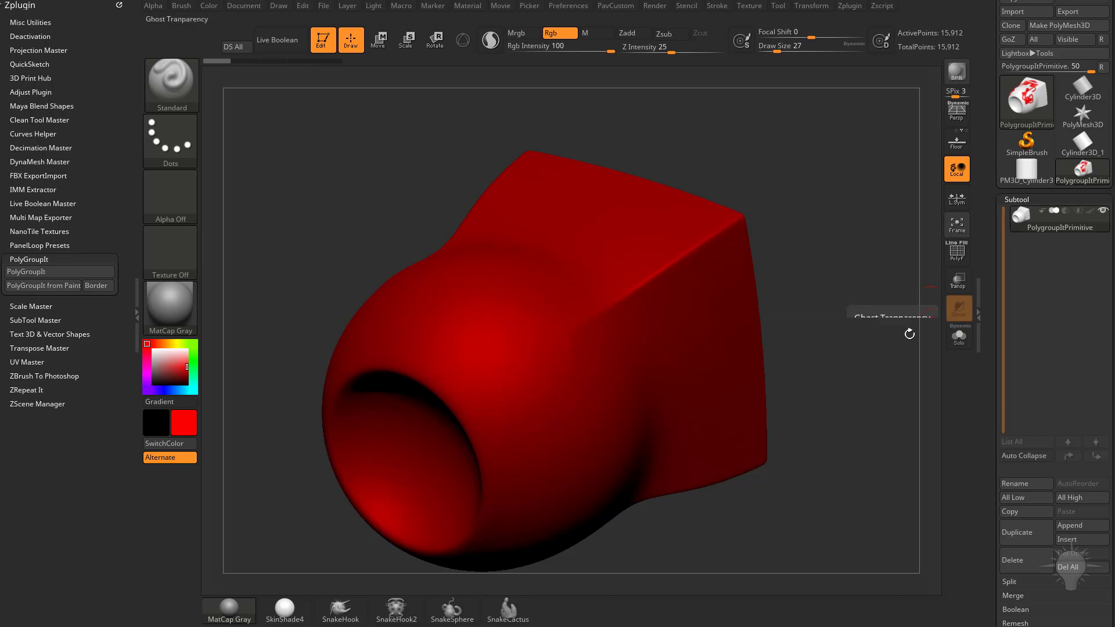
Step: Preview the unpainted model in green, cyan and light purple by changing the active colour
{"action": "left_click_drag", "start_coordinate": [873, 180], "coordinate": [843, 179]}
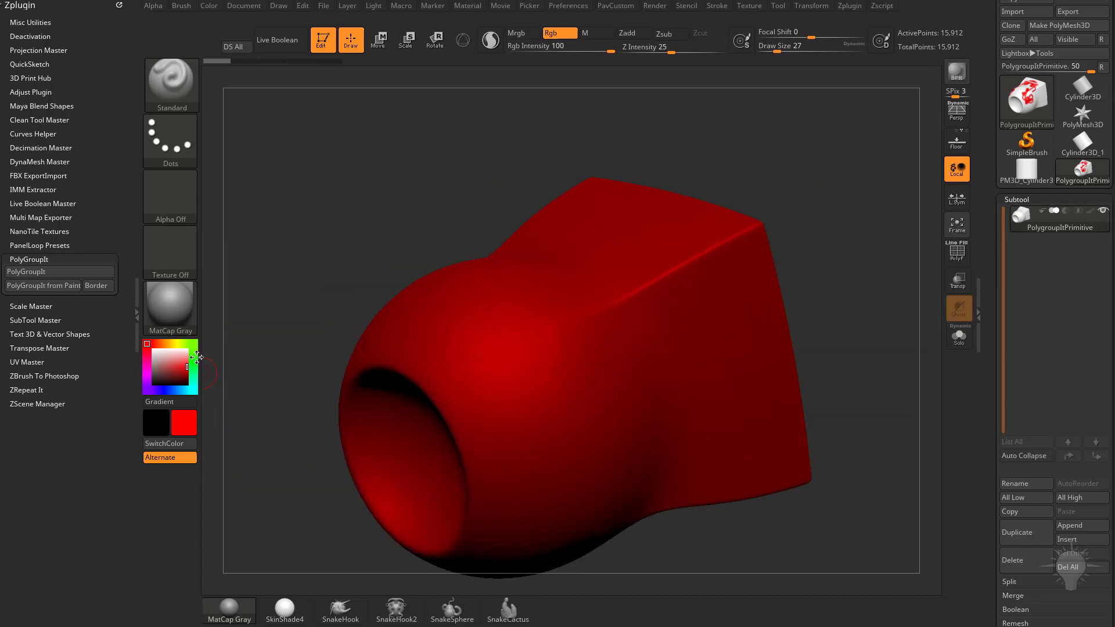
{"action": "left_click", "coordinate": [197, 355]}
{"action": "left_click", "coordinate": [192, 388]}
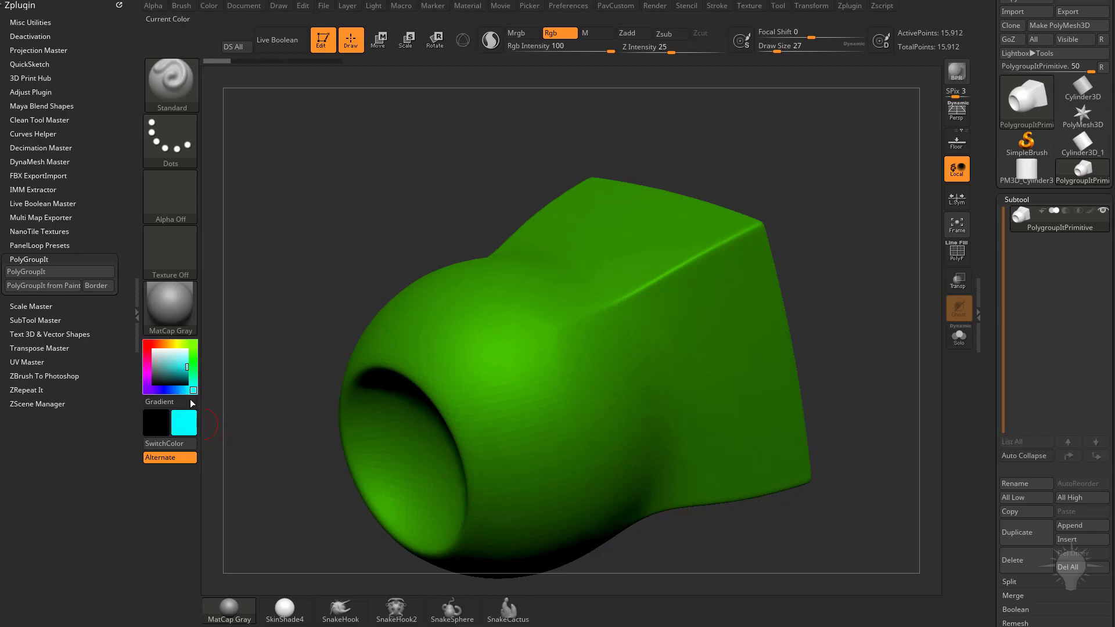
{"action": "left_click", "coordinate": [147, 390]}
{"action": "mouse_move", "coordinate": [180, 370]}
{"action": "left_mouse_down"}
{"action": "mouse_move", "coordinate": [166, 384]}
{"action": "mouse_move", "coordinate": [166, 360]}
{"action": "left_mouse_up"}
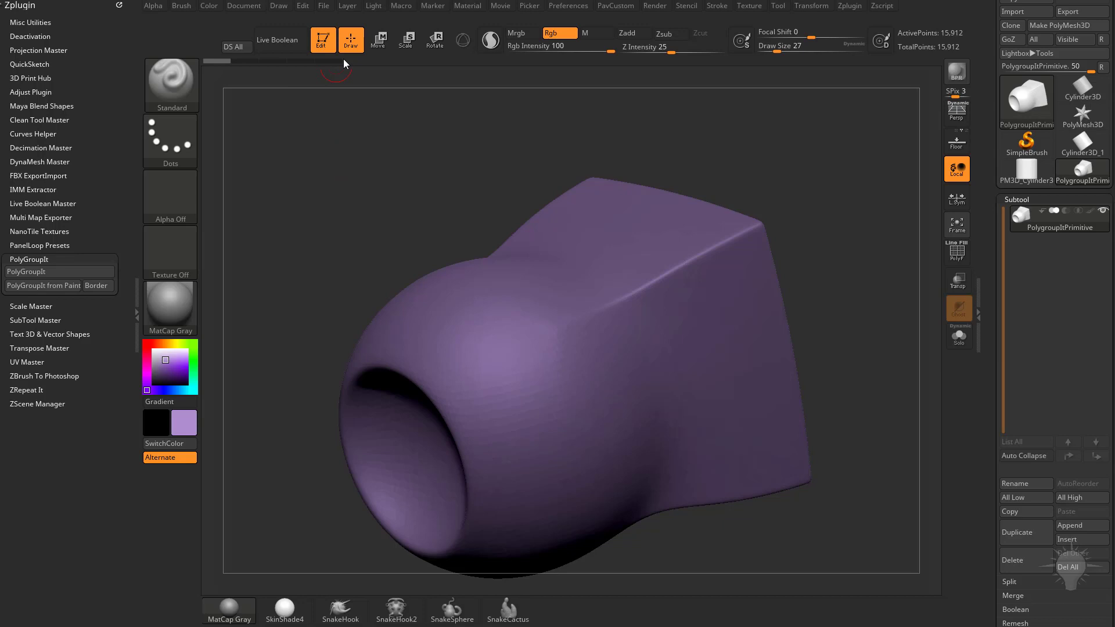
Step: Sample the interface's orange and dark grey as the active colour, and change it to lime green
{"action": "key", "text": "c"}
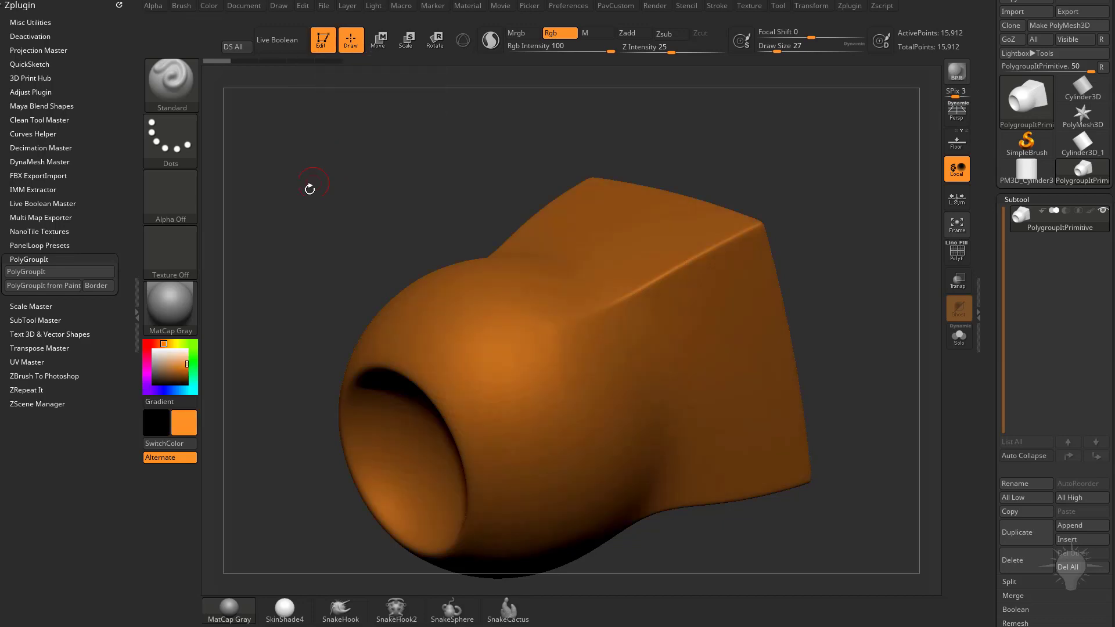
{"action": "key", "text": "c"}
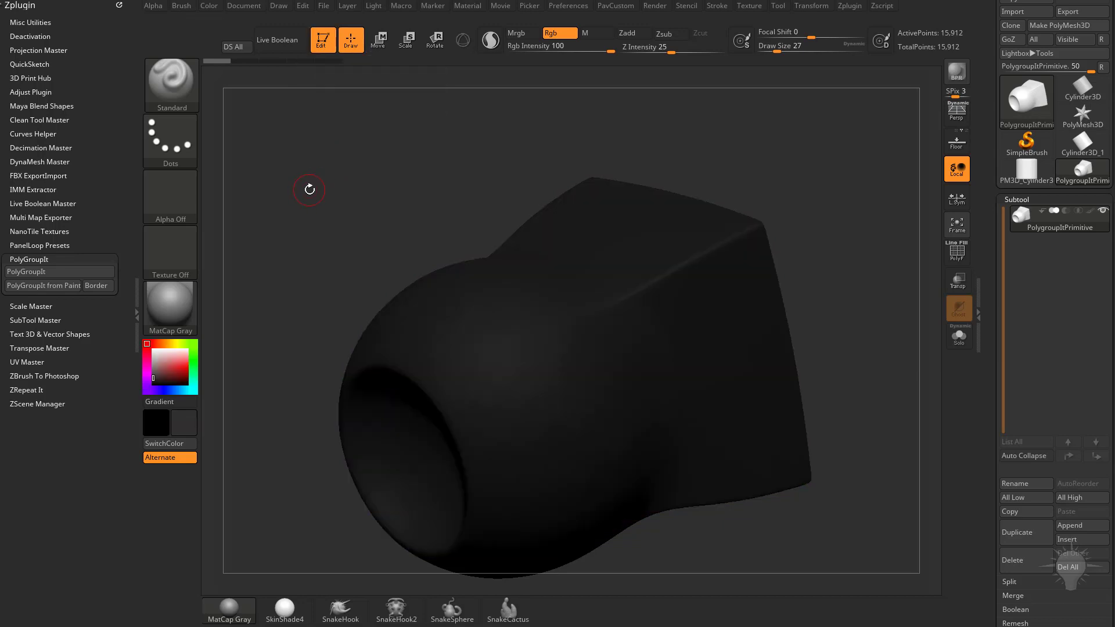
{"action": "left_click", "coordinate": [179, 369]}
{"action": "left_click", "coordinate": [186, 344]}
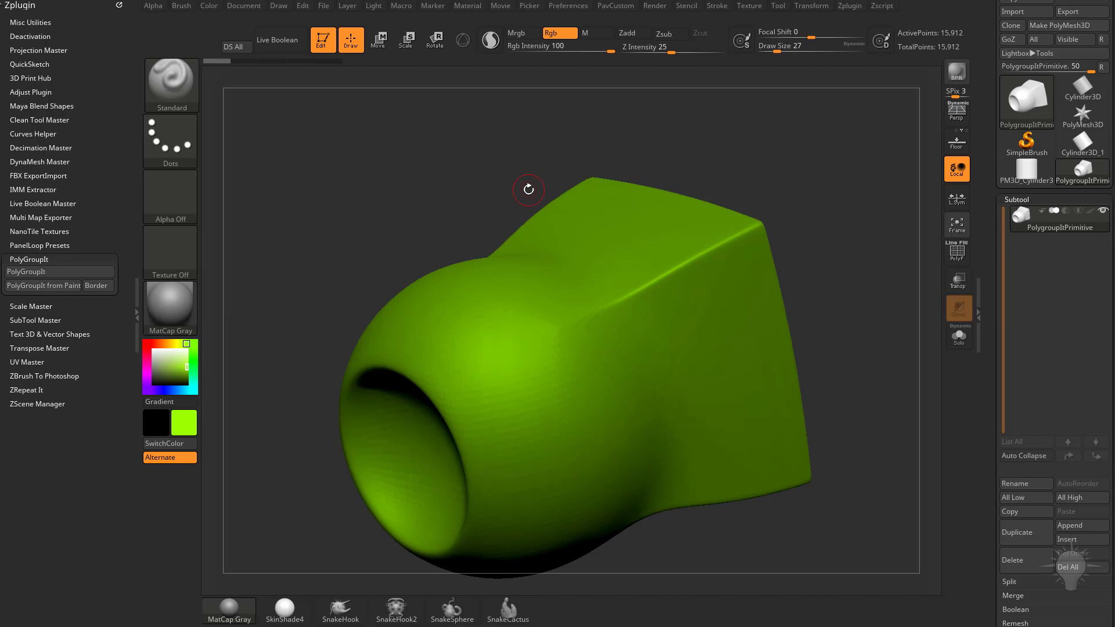
{"action": "left_click_drag", "start_coordinate": [824, 232], "coordinate": [795, 214]}
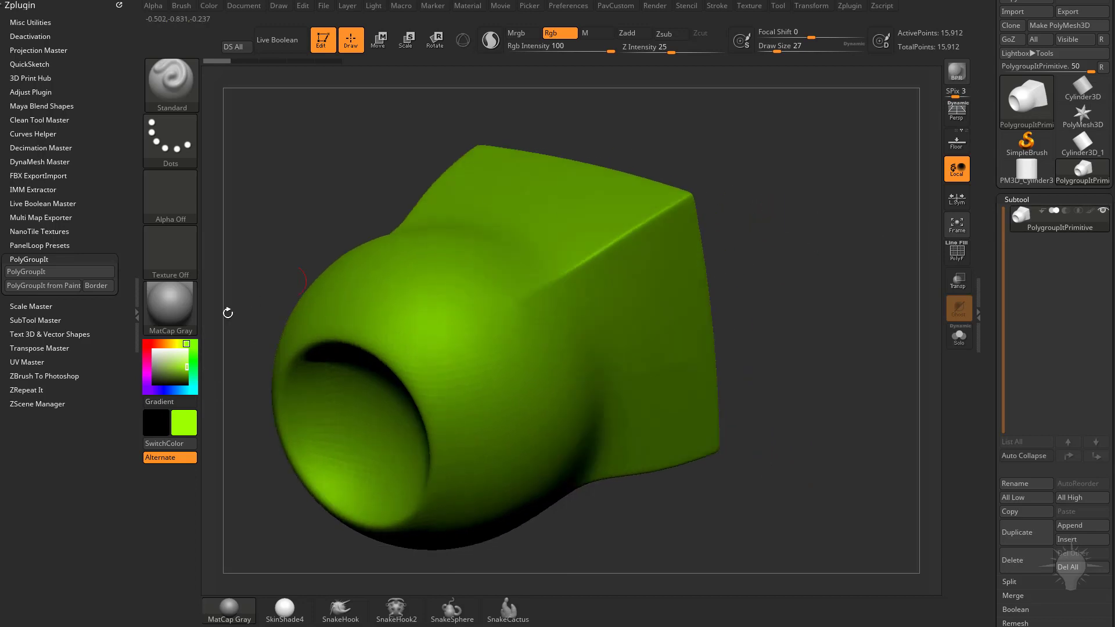
Step: Pick magenta, set the Draw Size to 44 and paint a round spot on the side of the sphere
{"action": "left_click", "coordinate": [147, 371]}
{"action": "left_click_drag", "start_coordinate": [722, 241], "coordinate": [733, 216]}
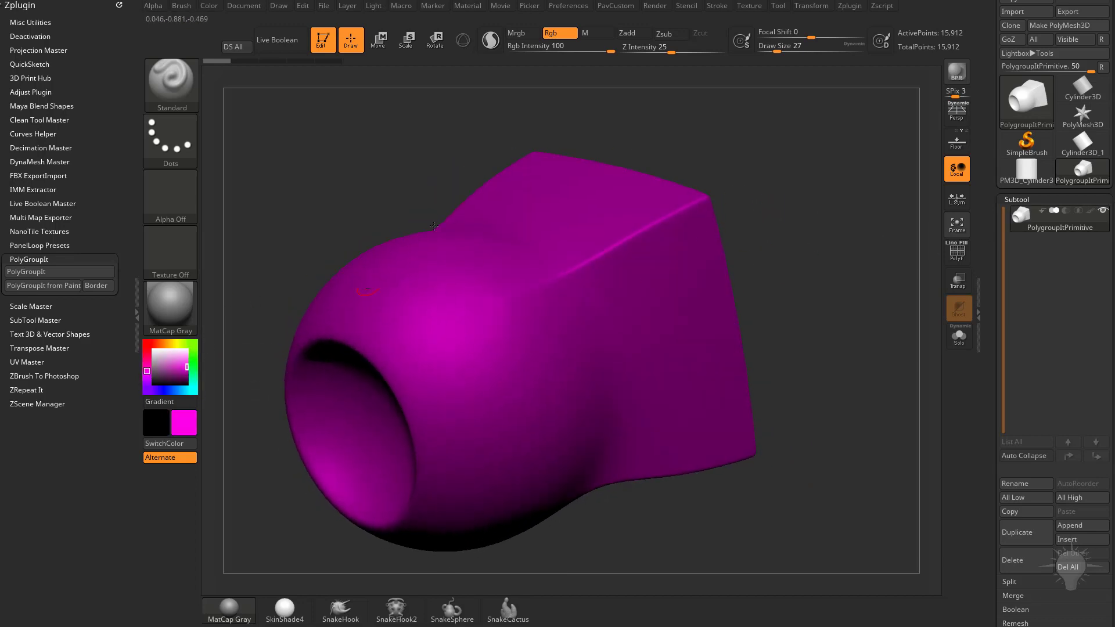
{"action": "key", "text": "s"}
{"action": "left_click_drag", "start_coordinate": [618, 286], "coordinate": [623, 287]}
{"action": "mouse_move", "coordinate": [511, 332]}
{"action": "left_mouse_down"}
{"action": "mouse_move", "coordinate": [485, 366]}
{"action": "mouse_move", "coordinate": [504, 347]}
{"action": "left_mouse_up"}
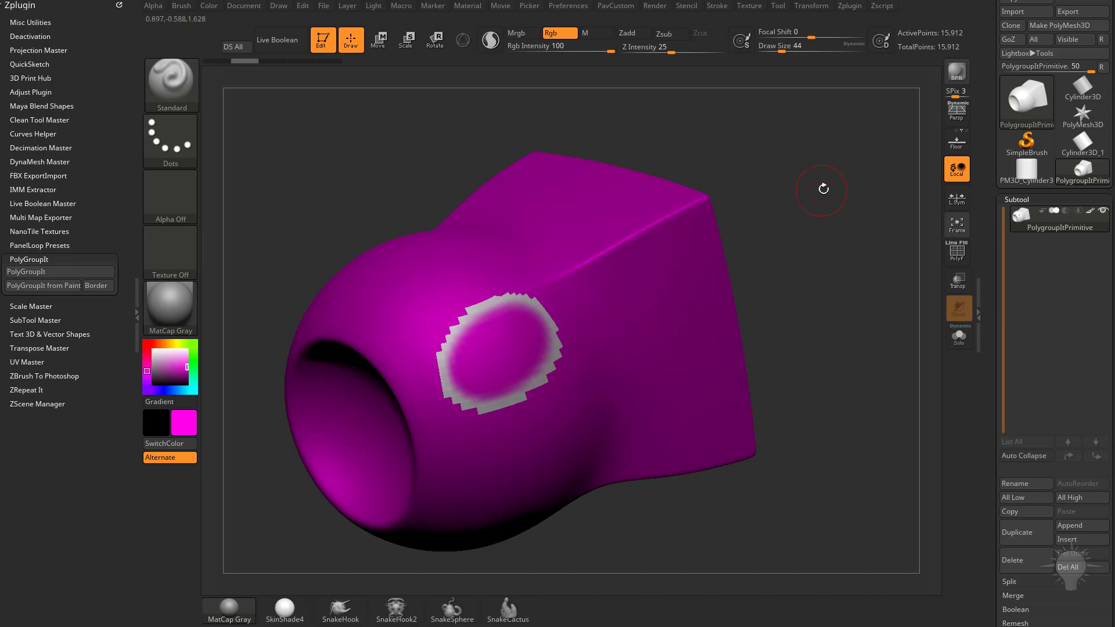
{"action": "left_click_drag", "start_coordinate": [826, 191], "coordinate": [779, 242]}
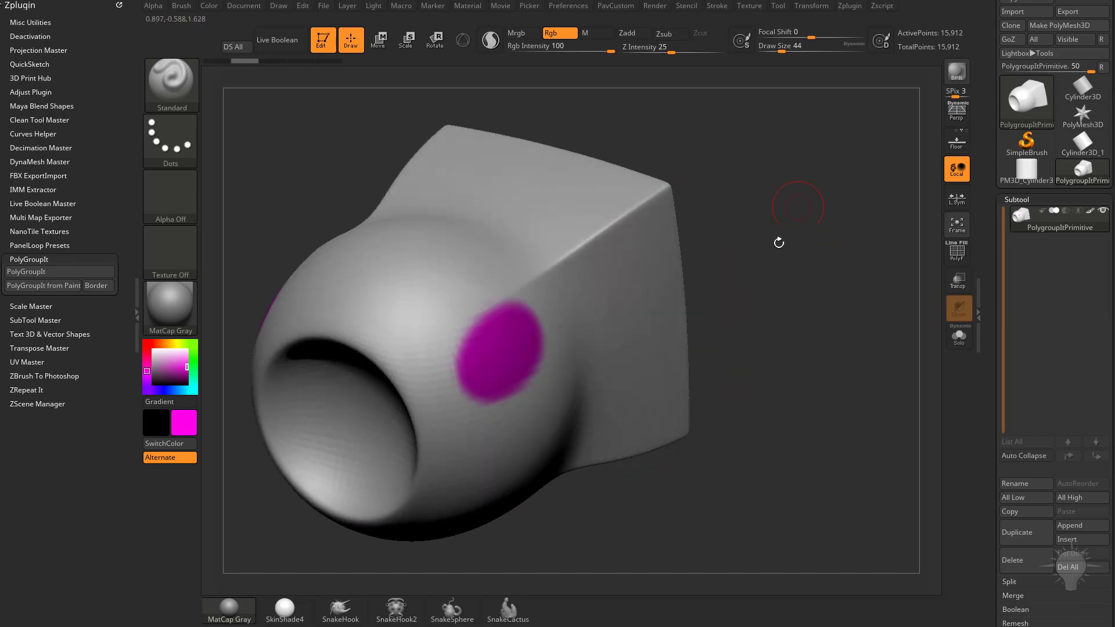
{"action": "left_click_drag", "start_coordinate": [768, 195], "coordinate": [563, 271]}
{"action": "left_click_drag", "start_coordinate": [799, 256], "coordinate": [814, 215]}
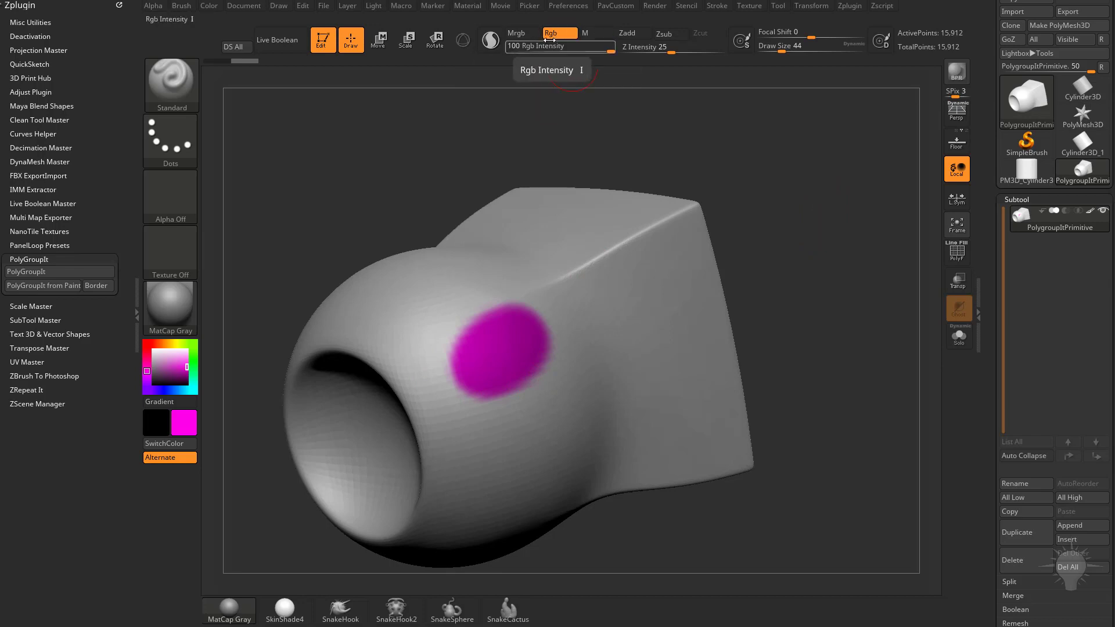
{"action": "left_click_drag", "start_coordinate": [805, 256], "coordinate": [834, 277]}
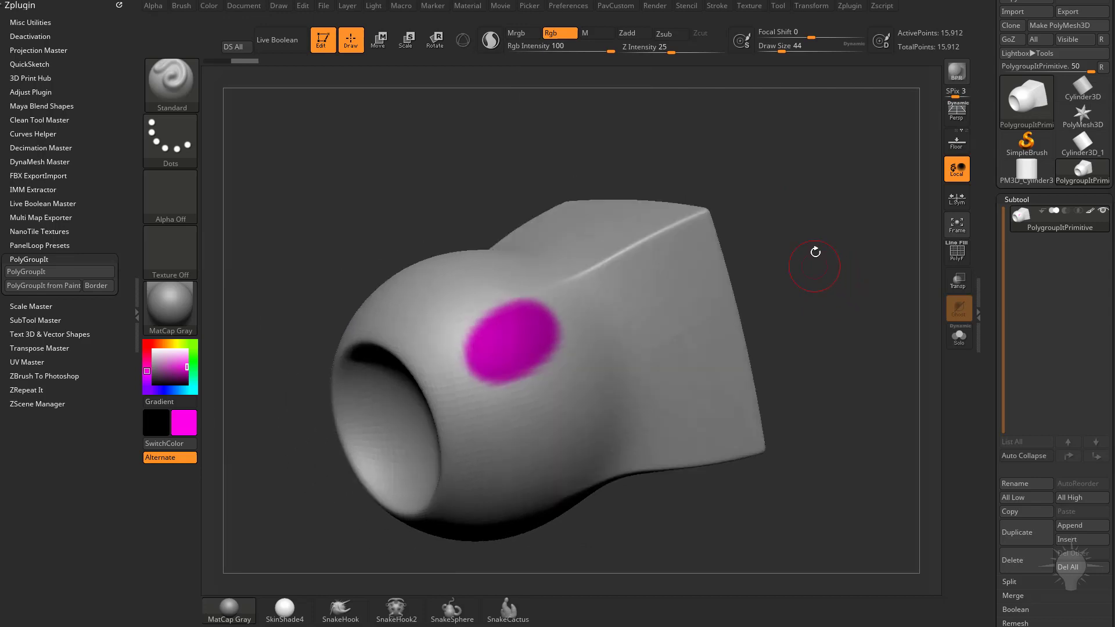
Step: Mask a round area below the magenta spot and paint magenta and blue strokes around its edges
{"action": "left_click_drag", "start_coordinate": [545, 441], "coordinate": [534, 427], "text": "ctrl"}
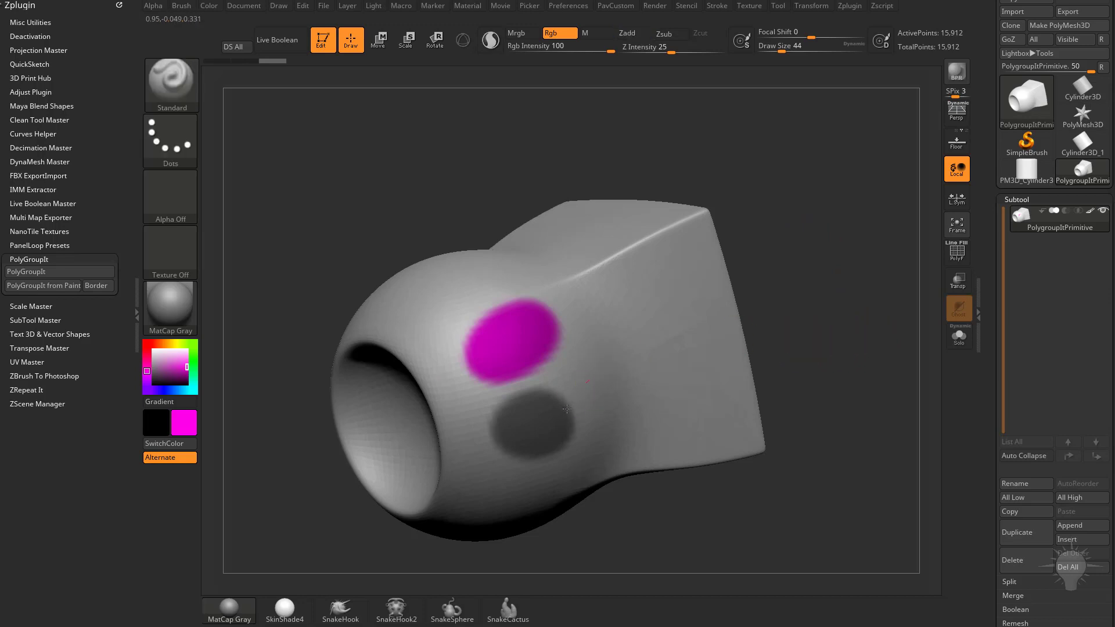
{"action": "mouse_move", "coordinate": [578, 376]}
{"action": "left_mouse_down"}
{"action": "mouse_move", "coordinate": [589, 406]}
{"action": "mouse_move", "coordinate": [555, 444]}
{"action": "left_mouse_up"}
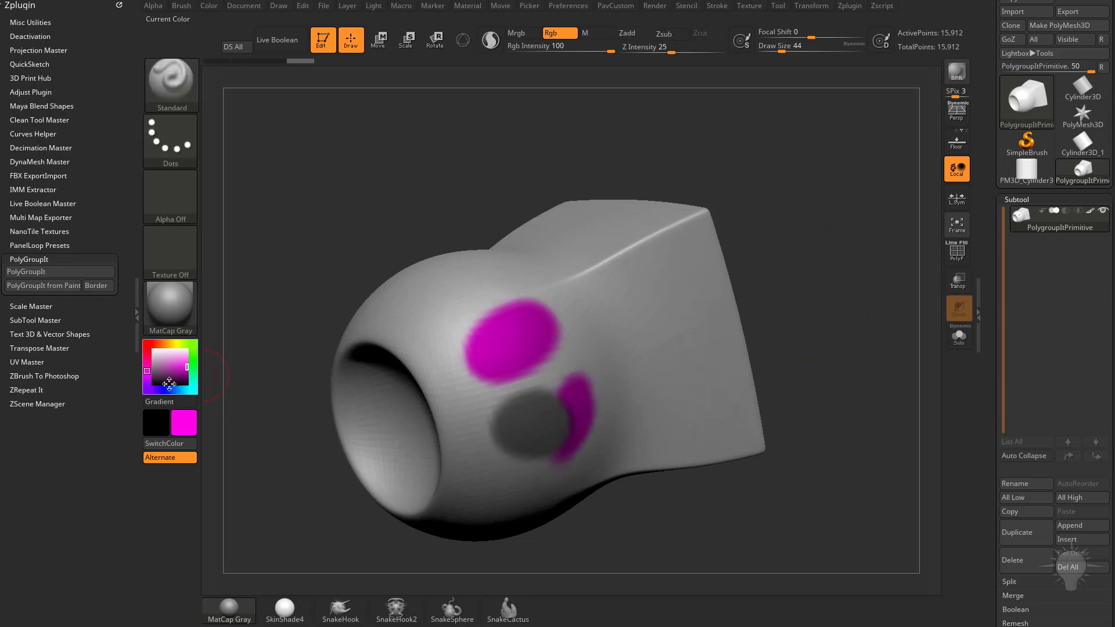
{"action": "left_click", "coordinate": [165, 390]}
{"action": "mouse_move", "coordinate": [473, 441]}
{"action": "left_mouse_down"}
{"action": "mouse_move", "coordinate": [503, 426]}
{"action": "mouse_move", "coordinate": [511, 464]}
{"action": "mouse_move", "coordinate": [477, 419]}
{"action": "mouse_move", "coordinate": [501, 407]}
{"action": "left_mouse_up"}
{"action": "mouse_move", "coordinate": [816, 308]}
{"action": "left_mouse_down"}
{"action": "mouse_move", "coordinate": [812, 284]}
{"action": "mouse_move", "coordinate": [818, 345]}
{"action": "left_mouse_up"}
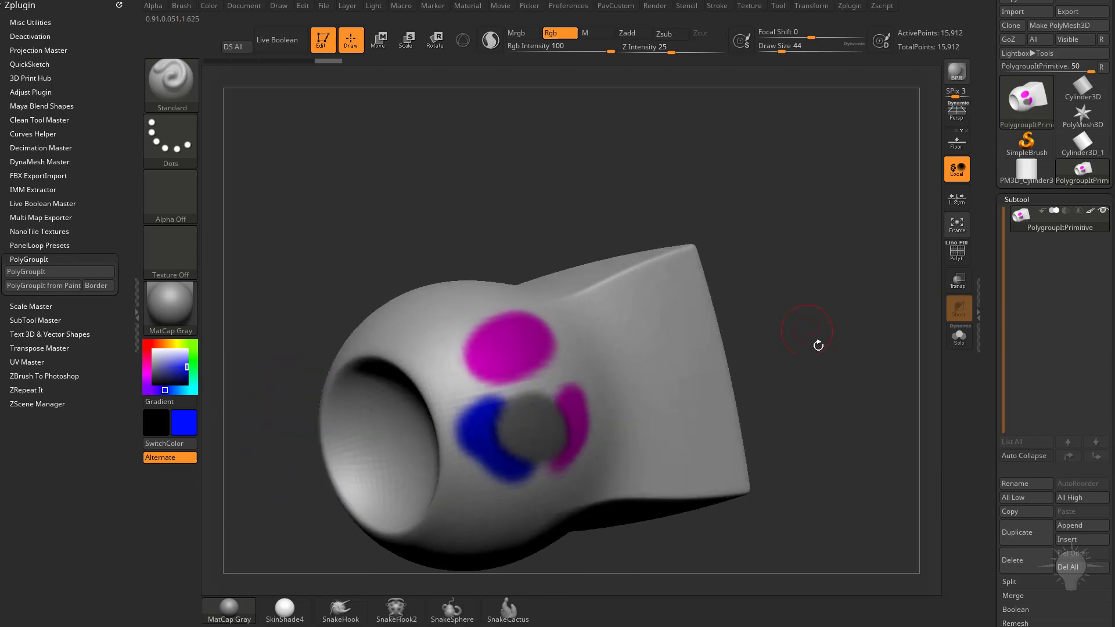
Step: Invert the mask, paint green inside the round area, and clear the mask
{"action": "left_click", "coordinate": [834, 329], "text": "ctrl"}
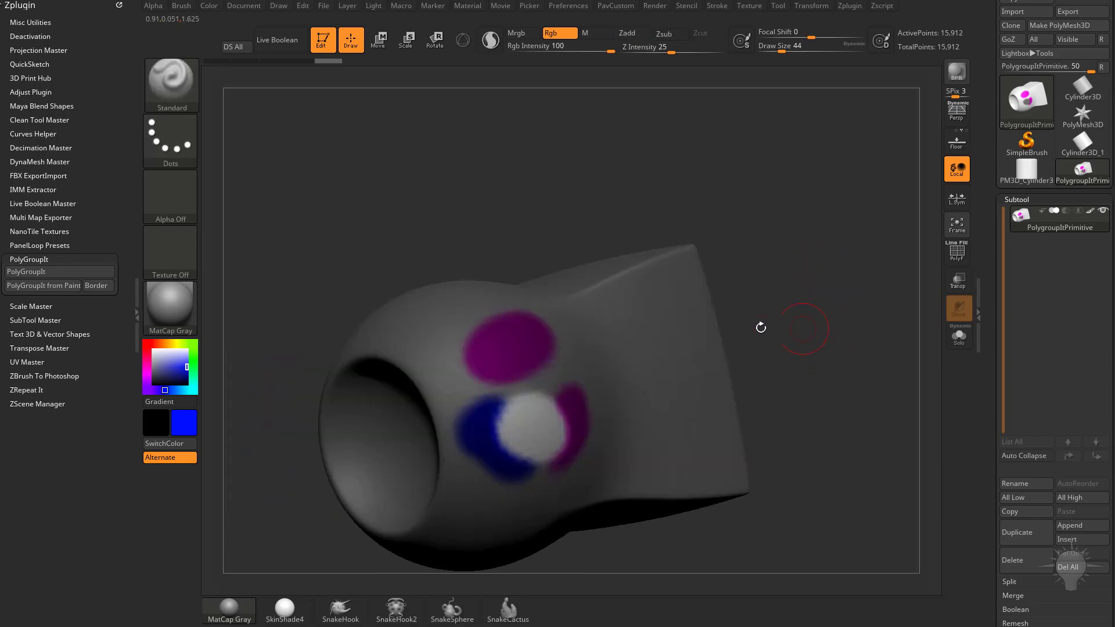
{"action": "left_click", "coordinate": [193, 358]}
{"action": "left_click_drag", "start_coordinate": [523, 424], "coordinate": [515, 400]}
{"action": "left_click_drag", "start_coordinate": [810, 288], "coordinate": [852, 342], "text": "ctrl"}
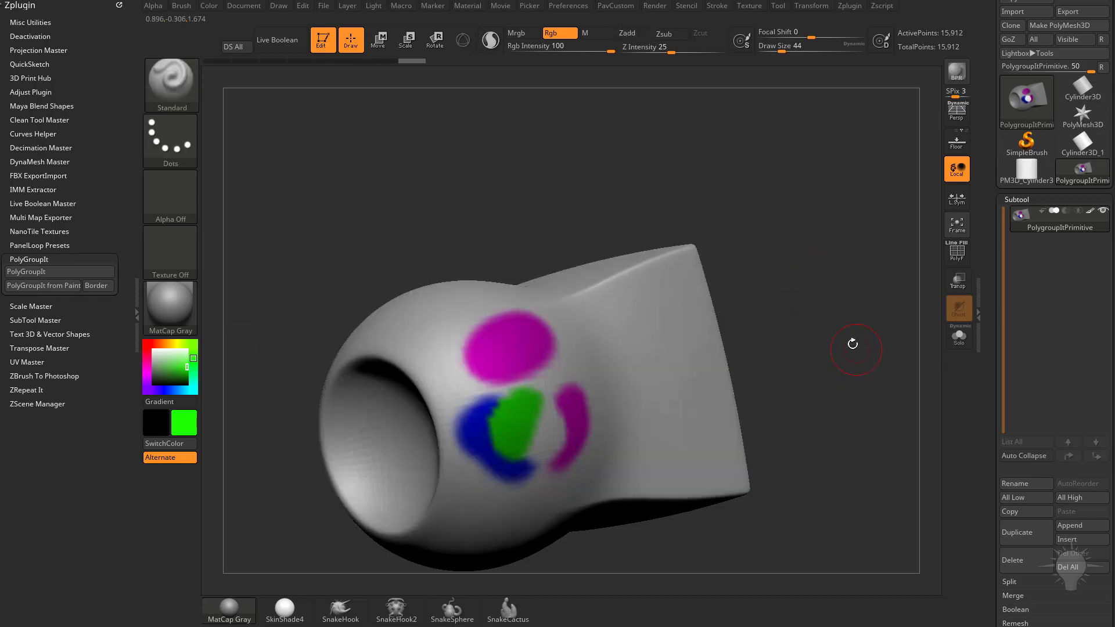
Step: Mask a roughly rectangular patch on the block's side face
{"action": "left_click_drag", "start_coordinate": [822, 285], "coordinate": [796, 266]}
{"action": "left_click_drag", "start_coordinate": [766, 157], "coordinate": [591, 377], "text": "ctrl"}
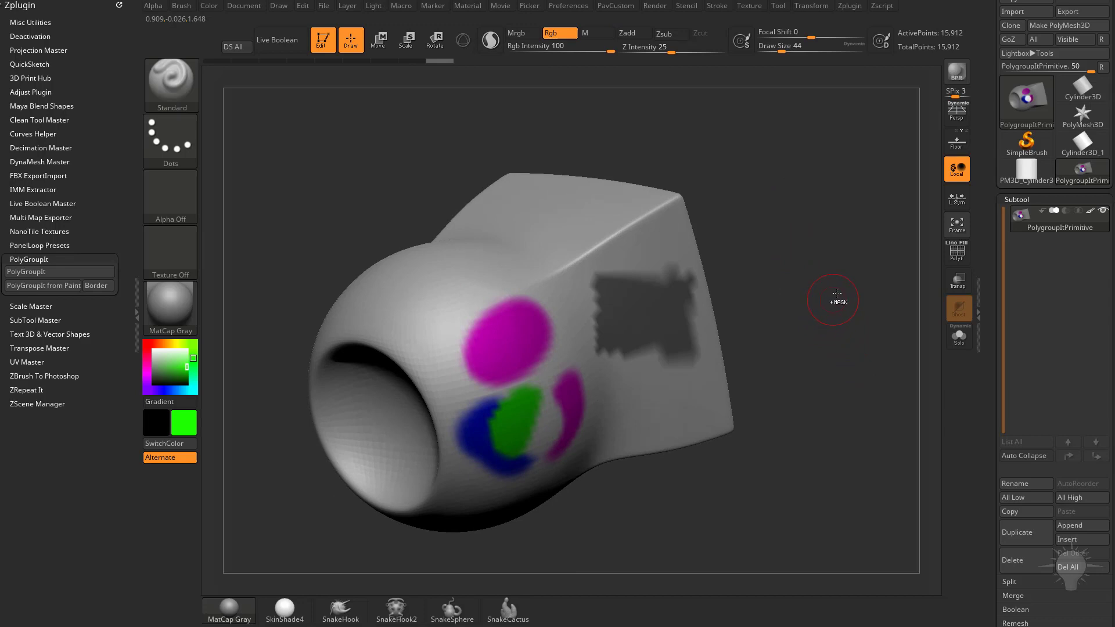
Step: Invert the mask, fill the rectangular patch on the block's side face with green, and clear the mask
{"action": "left_click", "coordinate": [835, 297], "text": "ctrl"}
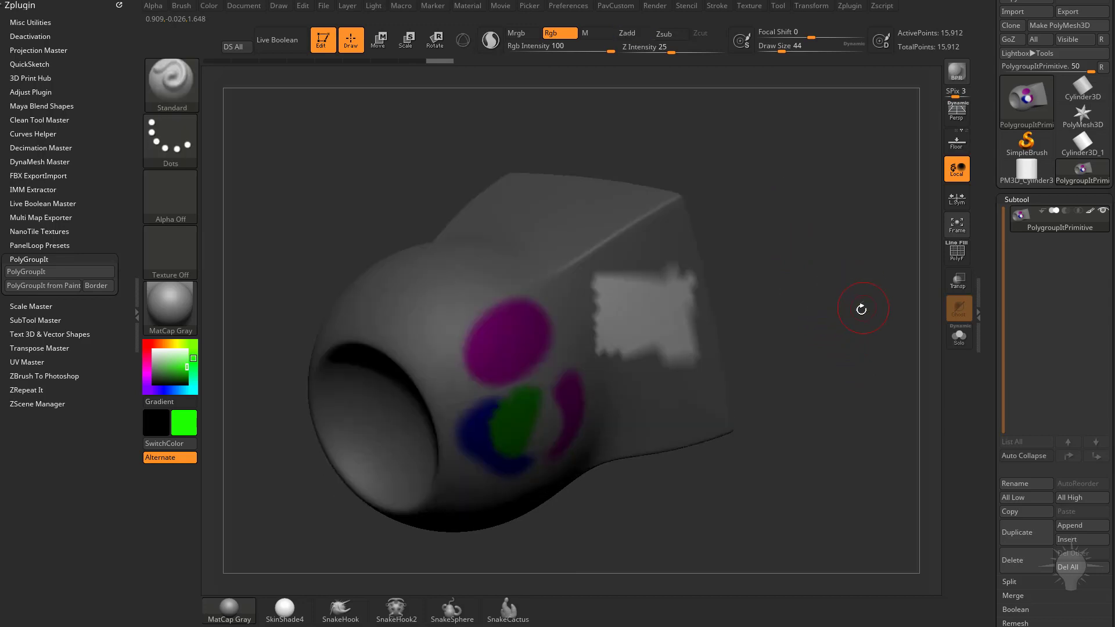
{"action": "left_click", "coordinate": [213, 8]}
{"action": "left_click", "coordinate": [252, 259]}
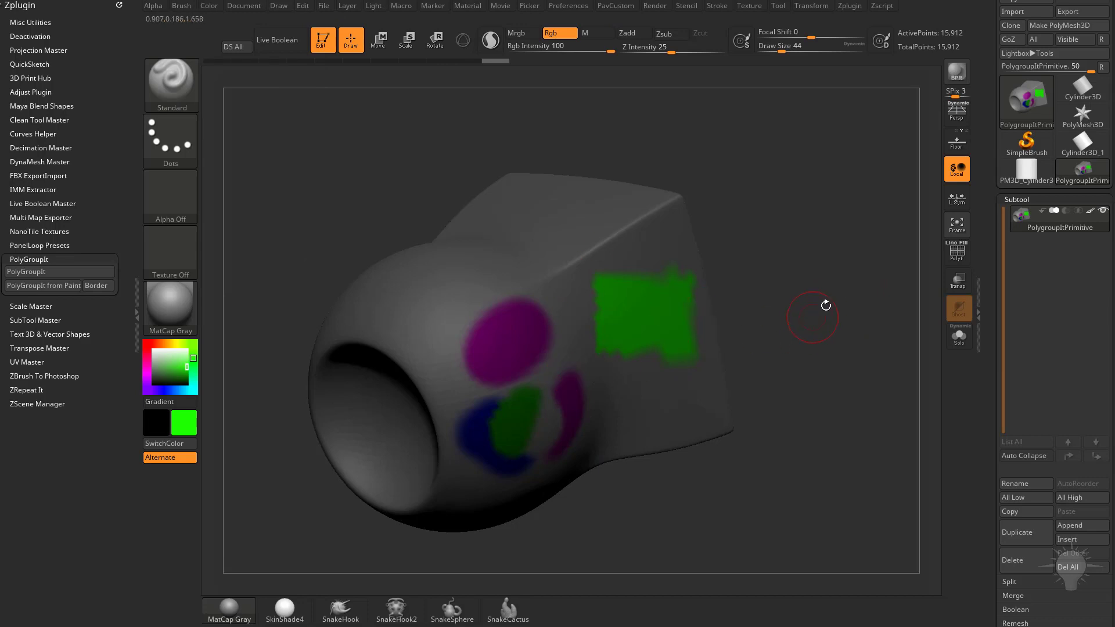
{"action": "left_click_drag", "start_coordinate": [832, 289], "coordinate": [864, 331], "text": "ctrl"}
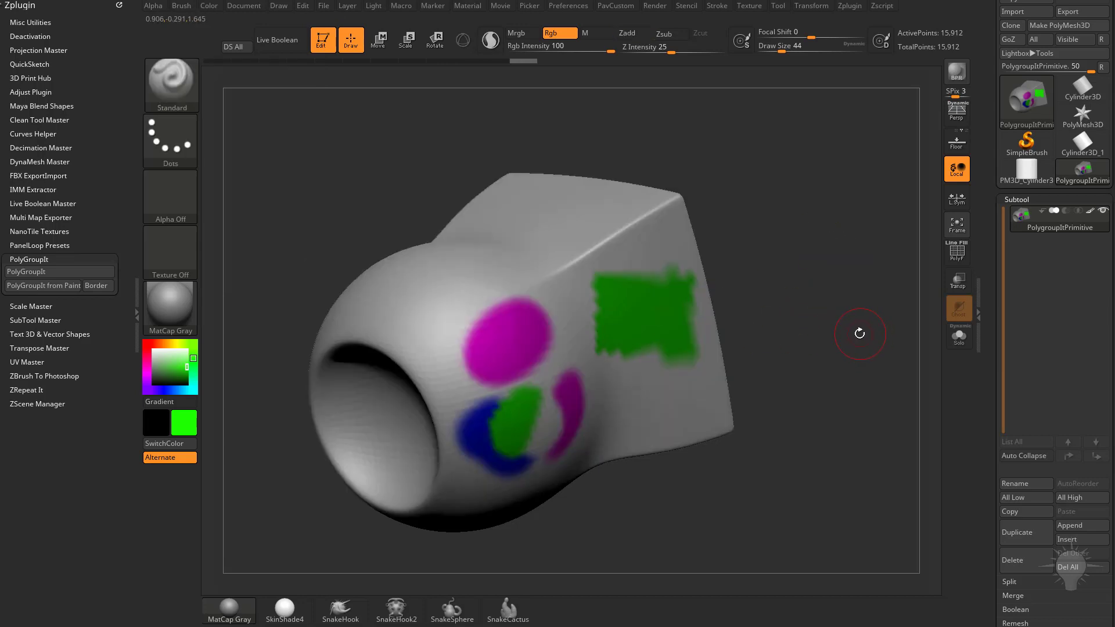
Step: Switch the subtool's polypaint display off and back on
{"action": "left_click", "coordinate": [1088, 212]}
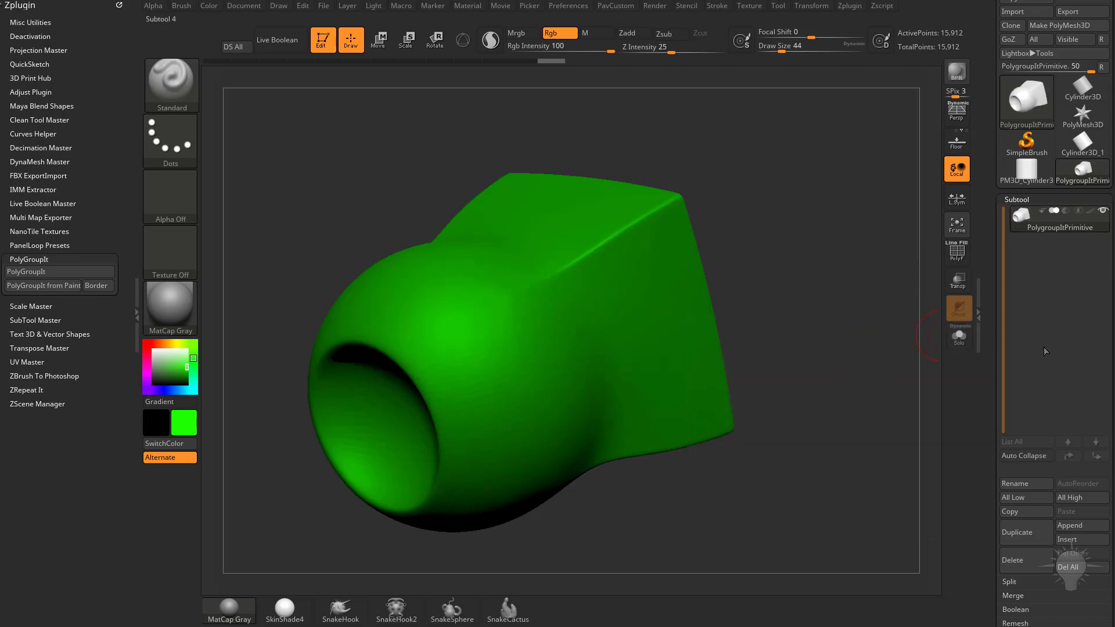
{"action": "left_click", "coordinate": [1087, 211]}
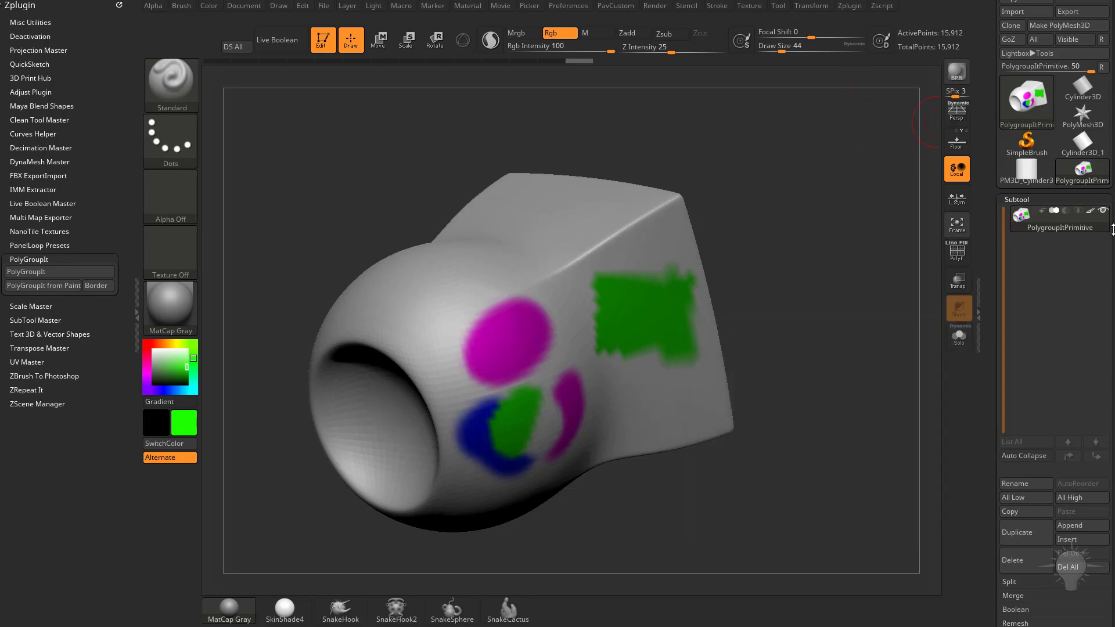
Step: Open the tool's Polypaint settings and toggle Colorize off and on, leaving it enabled
{"action": "left_click", "coordinate": [984, 340]}
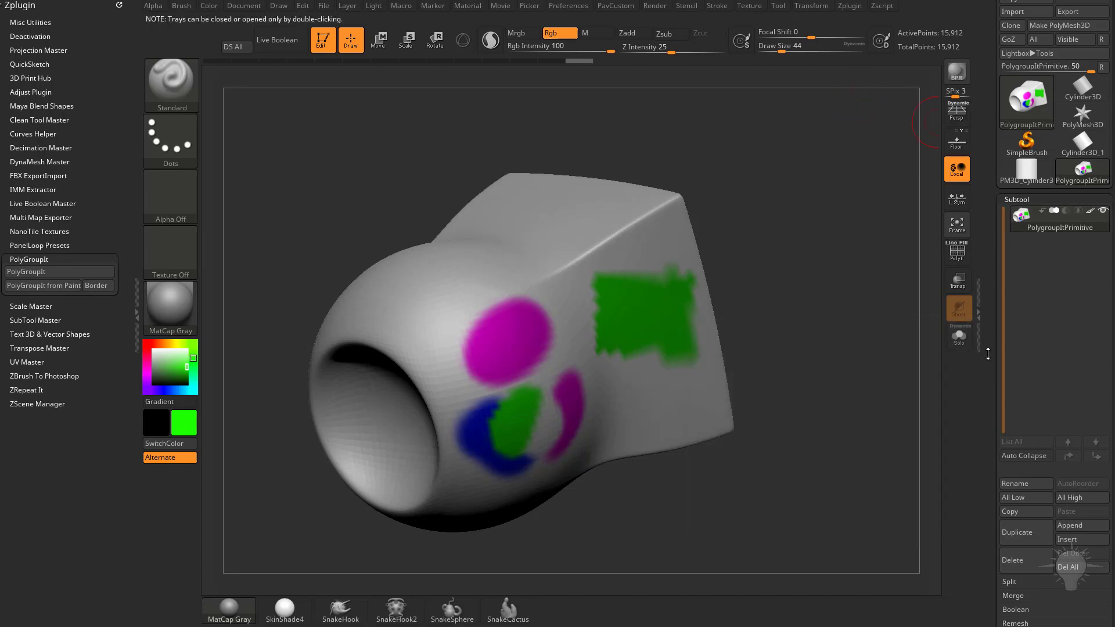
{"action": "left_click_drag", "start_coordinate": [988, 353], "coordinate": [1008, 237]}
{"action": "left_click", "coordinate": [1022, 181]}
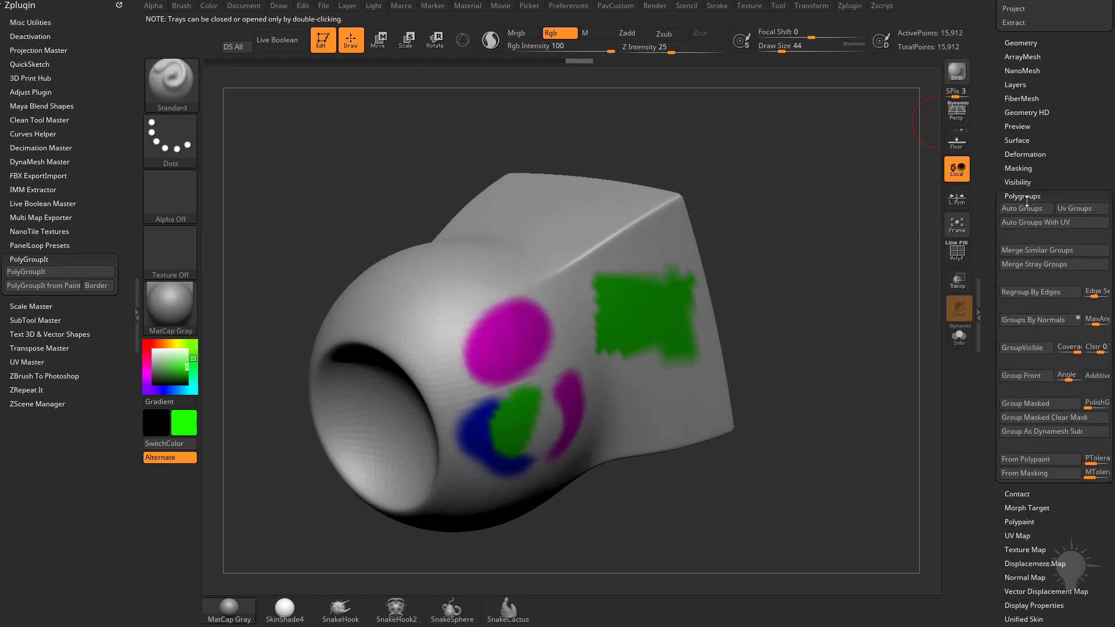
{"action": "left_click", "coordinate": [1023, 196]}
{"action": "left_click", "coordinate": [1018, 236]}
{"action": "left_click_drag", "start_coordinate": [993, 237], "coordinate": [1032, 326]}
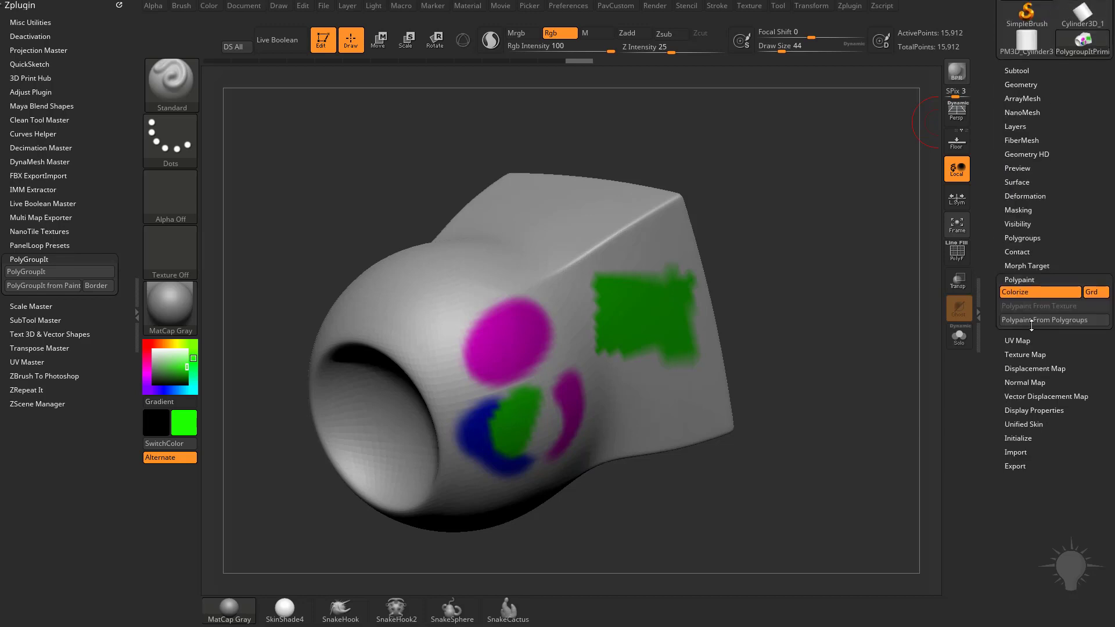
{"action": "left_click", "coordinate": [1032, 292]}
{"action": "left_click", "coordinate": [1033, 292]}
{"action": "left_click", "coordinate": [1033, 292]}
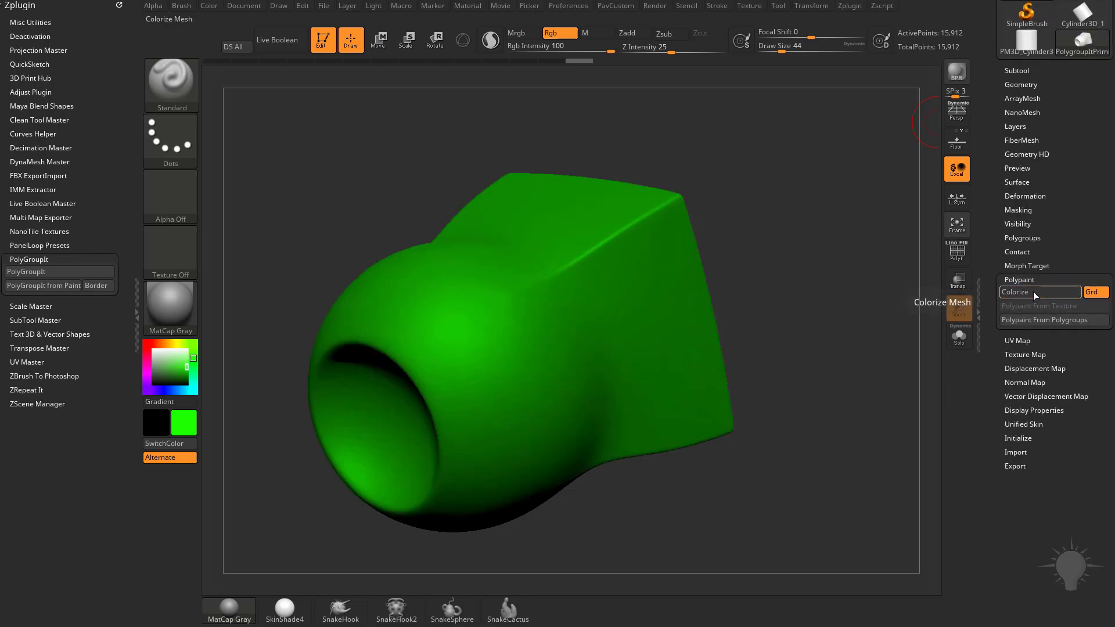
{"action": "left_click", "coordinate": [1034, 292]}
{"action": "left_click", "coordinate": [1033, 292]}
{"action": "left_click", "coordinate": [1035, 294]}
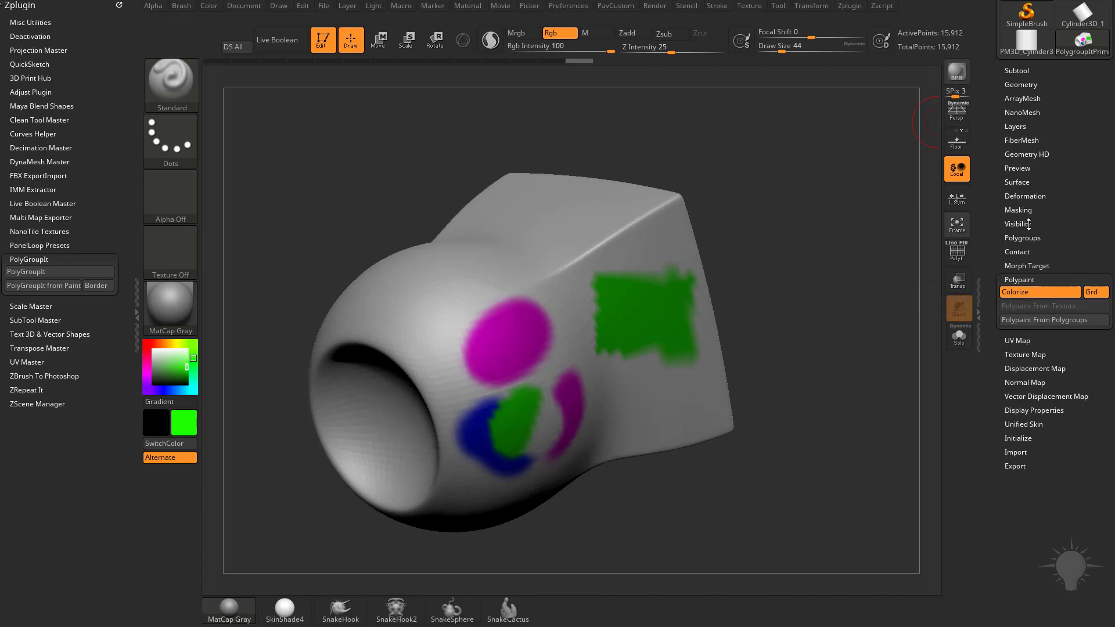
Step: Assign the blue spiral Texture 15 as the texture map and convert it to polypaint
{"action": "left_click", "coordinate": [1022, 355]}
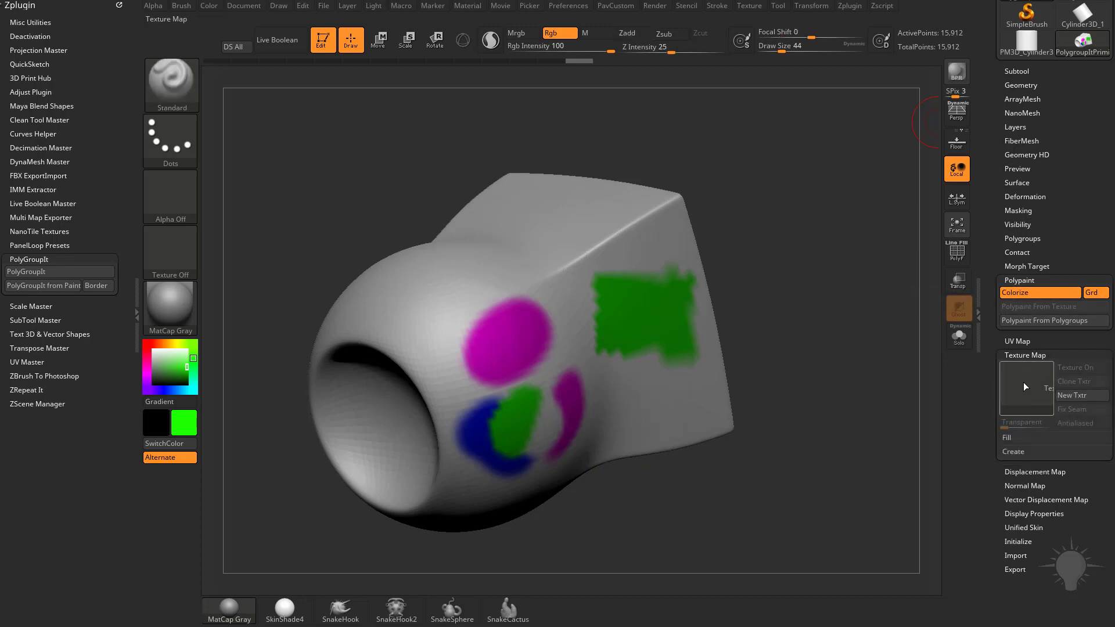
{"action": "left_click", "coordinate": [1026, 385]}
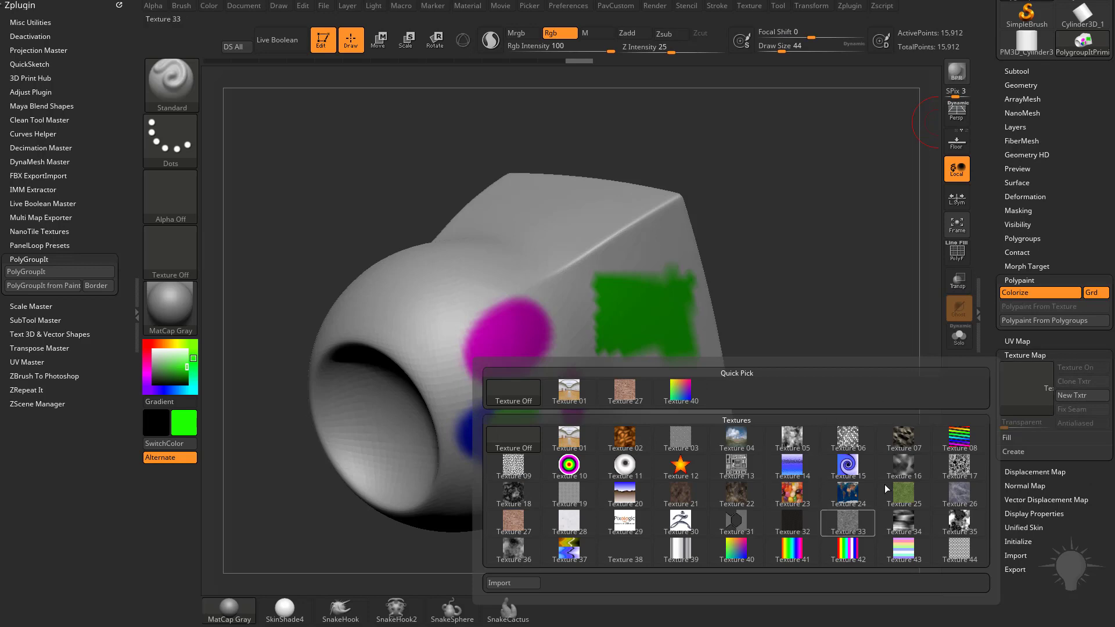
{"action": "left_click", "coordinate": [848, 466]}
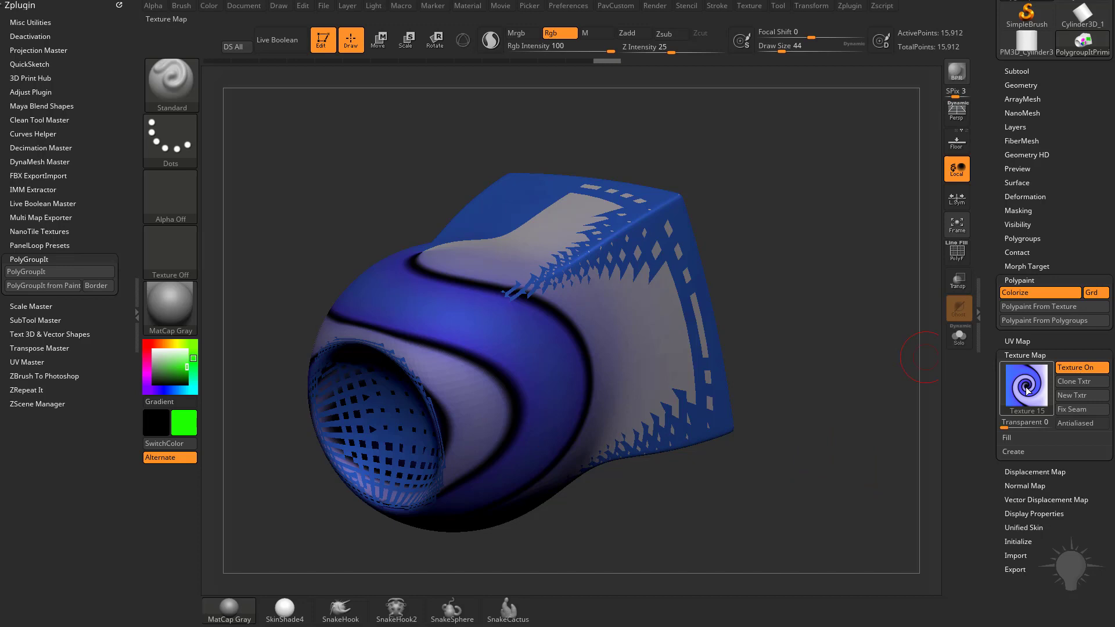
{"action": "left_click", "coordinate": [1027, 312]}
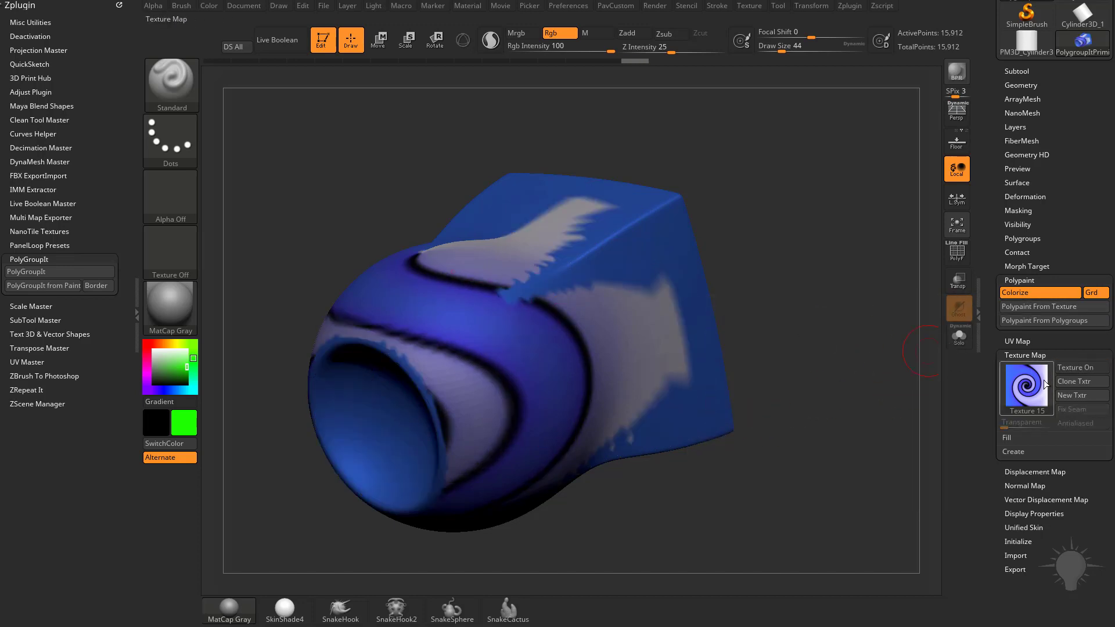
{"action": "left_click", "coordinate": [1026, 355]}
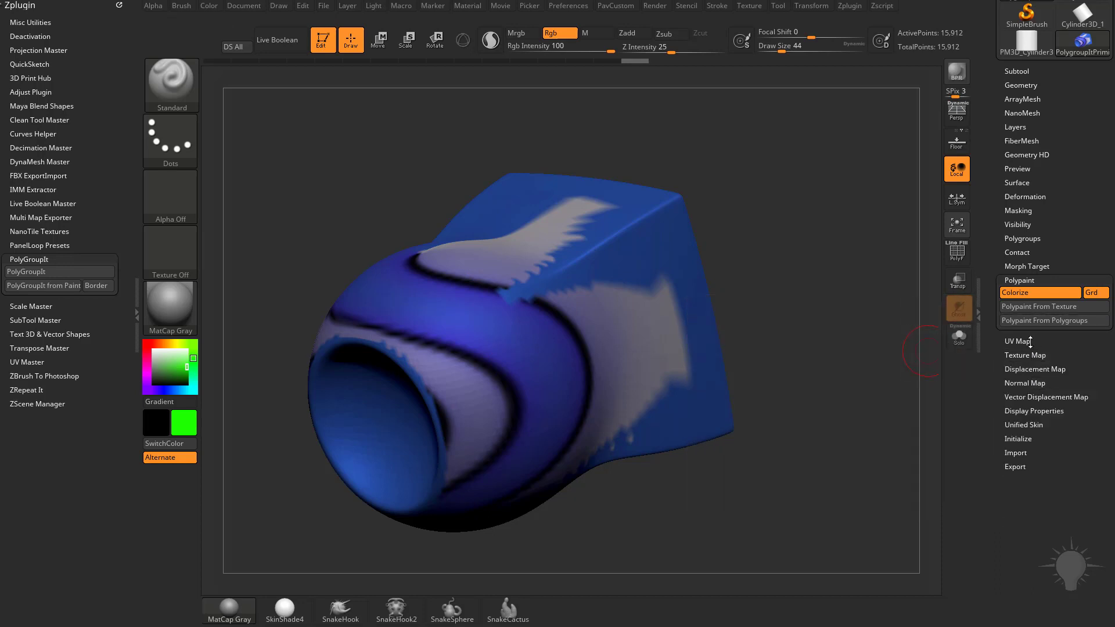
Step: Turn off the subtool's polypaint and send the subtool to PolyGroupIt
{"action": "left_click", "coordinate": [1017, 71]}
{"action": "left_click", "coordinate": [1090, 255]}
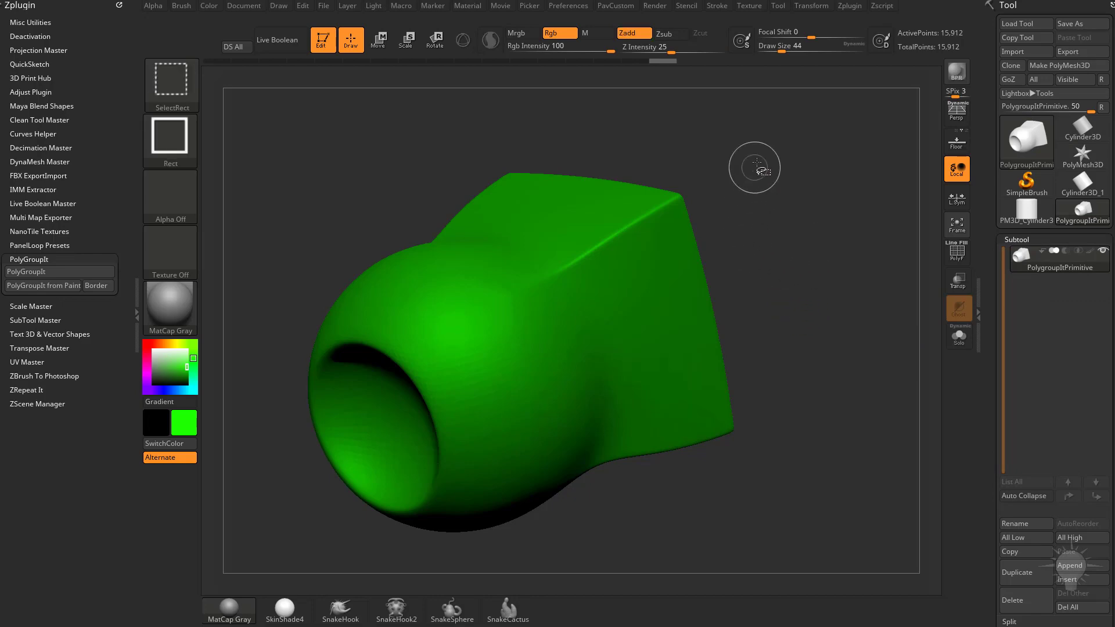
{"action": "left_click_drag", "start_coordinate": [751, 162], "coordinate": [609, 283], "text": "ctrl+shift"}
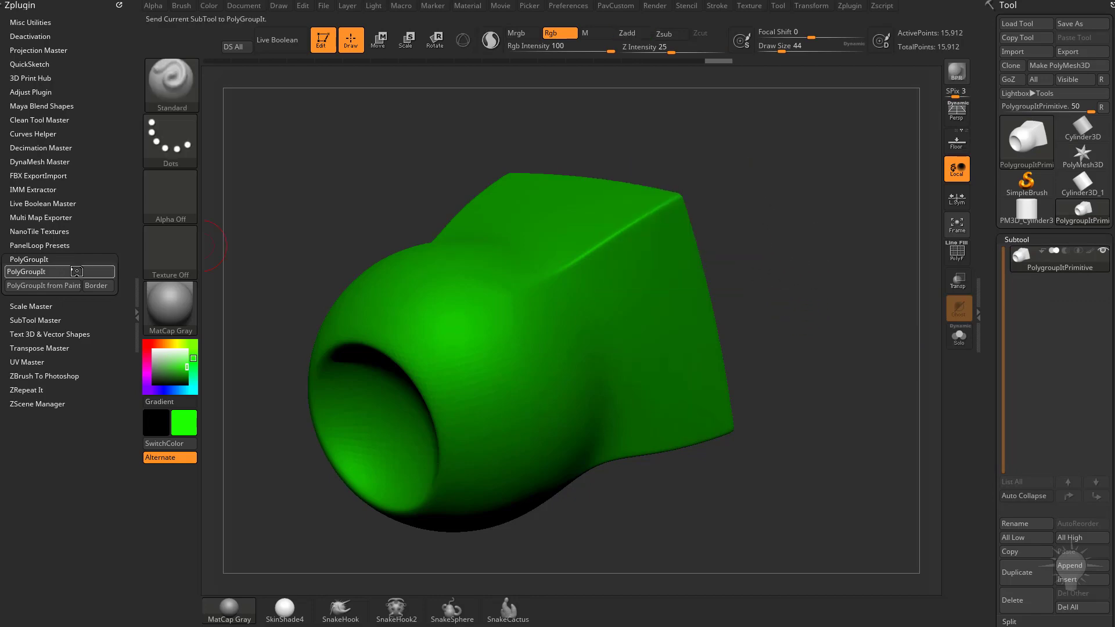
{"action": "left_click", "coordinate": [76, 272]}
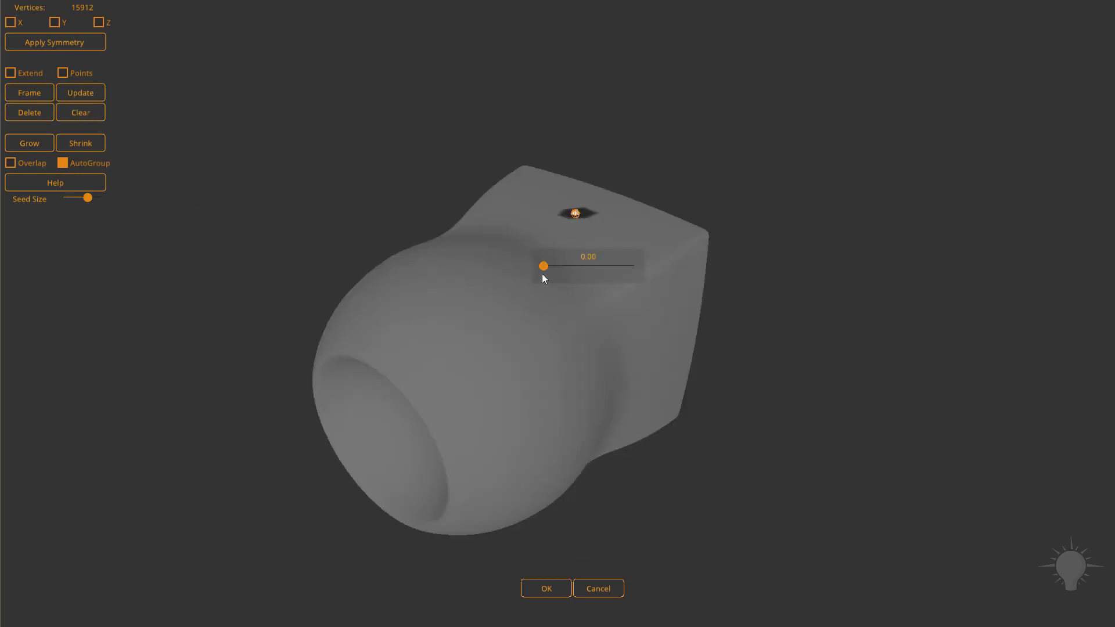
Step: Seed a group inside the sphere's hollow, and replace the seed on the block's top face with a new one
{"action": "mouse_move", "coordinate": [543, 276]}
{"action": "left_mouse_down"}
{"action": "mouse_move", "coordinate": [562, 264]}
{"action": "mouse_move", "coordinate": [554, 272]}
{"action": "left_mouse_up"}
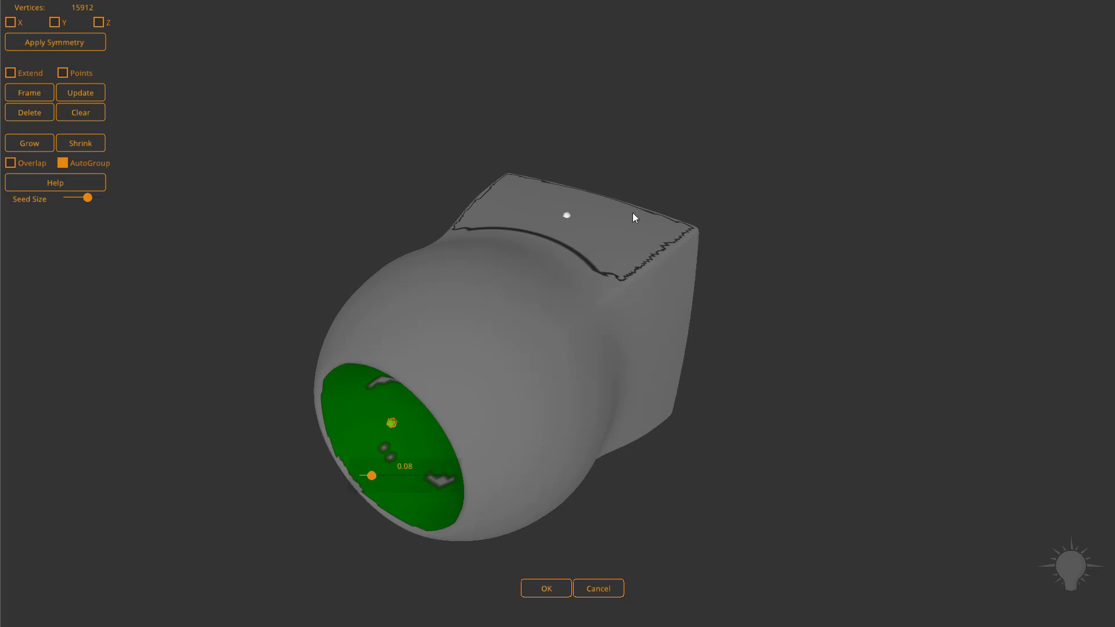
{"action": "left_click", "coordinate": [566, 216], "text": "alt"}
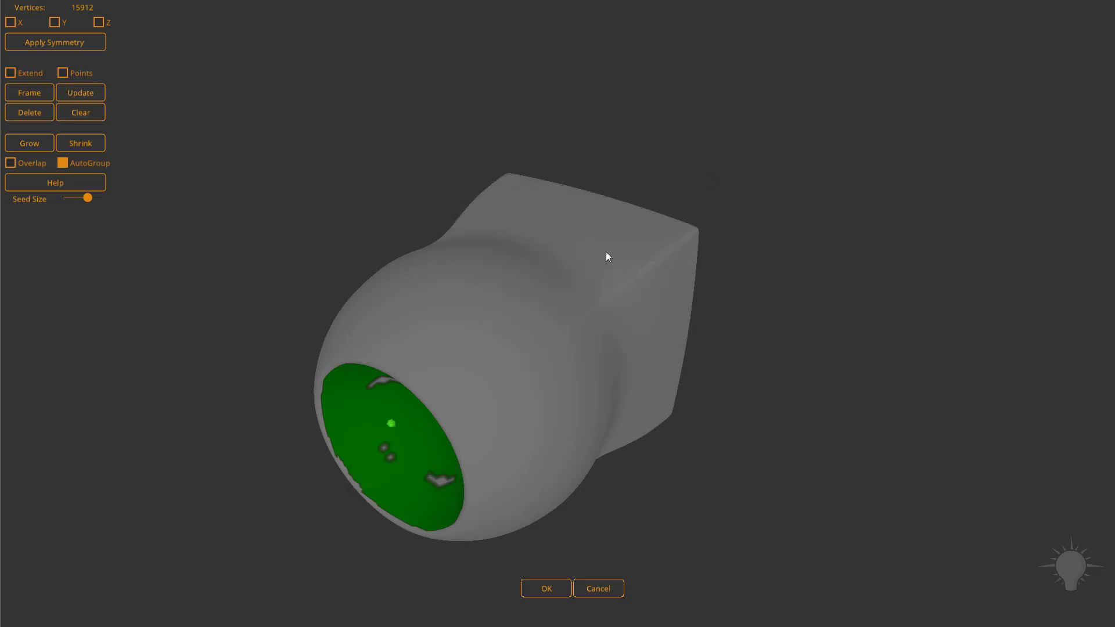
{"action": "left_click", "coordinate": [567, 216]}
{"action": "left_click", "coordinate": [571, 226]}
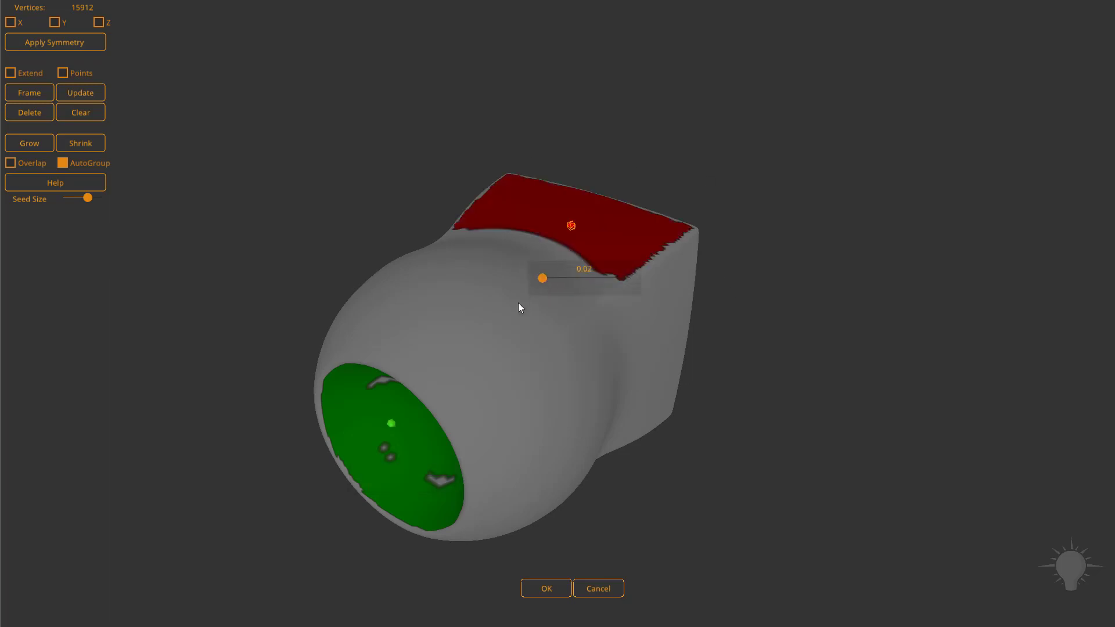
Step: Place group seeds on the block's remaining side, back and bottom faces and on the sphere's outer surface
{"action": "left_click_drag", "start_coordinate": [846, 386], "coordinate": [674, 418]}
{"action": "left_click", "coordinate": [674, 418]}
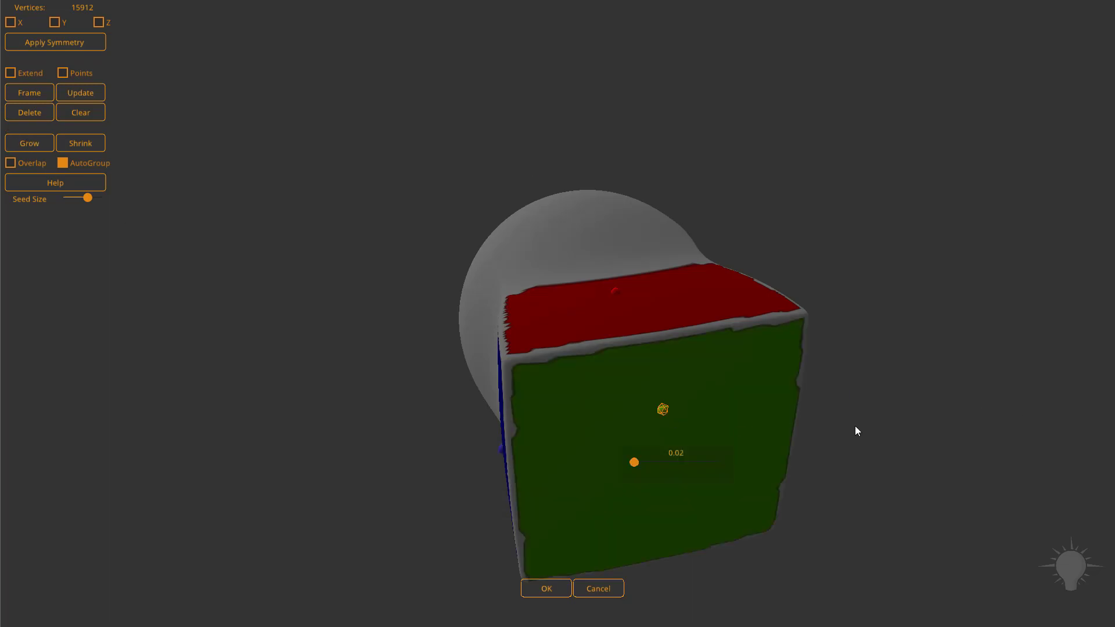
{"action": "left_click_drag", "start_coordinate": [856, 430], "coordinate": [430, 458]}
{"action": "left_click", "coordinate": [430, 459]}
{"action": "left_click_drag", "start_coordinate": [897, 362], "coordinate": [682, 484]}
{"action": "left_click", "coordinate": [670, 458]}
{"action": "left_click_drag", "start_coordinate": [833, 244], "coordinate": [559, 383]}
{"action": "left_click", "coordinate": [544, 373]}
{"action": "left_click_drag", "start_coordinate": [441, 191], "coordinate": [294, 244]}
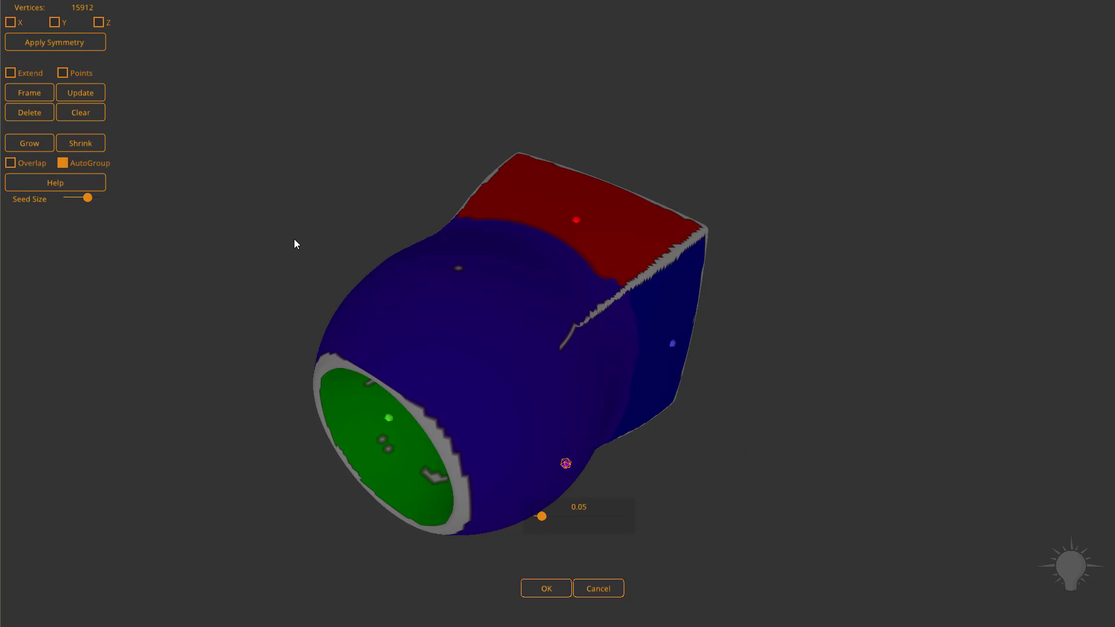
Step: Extend the groups to close the gaps, accept the PolyGroupIt result and show the polyframe on the mesh
{"action": "left_click", "coordinate": [11, 73]}
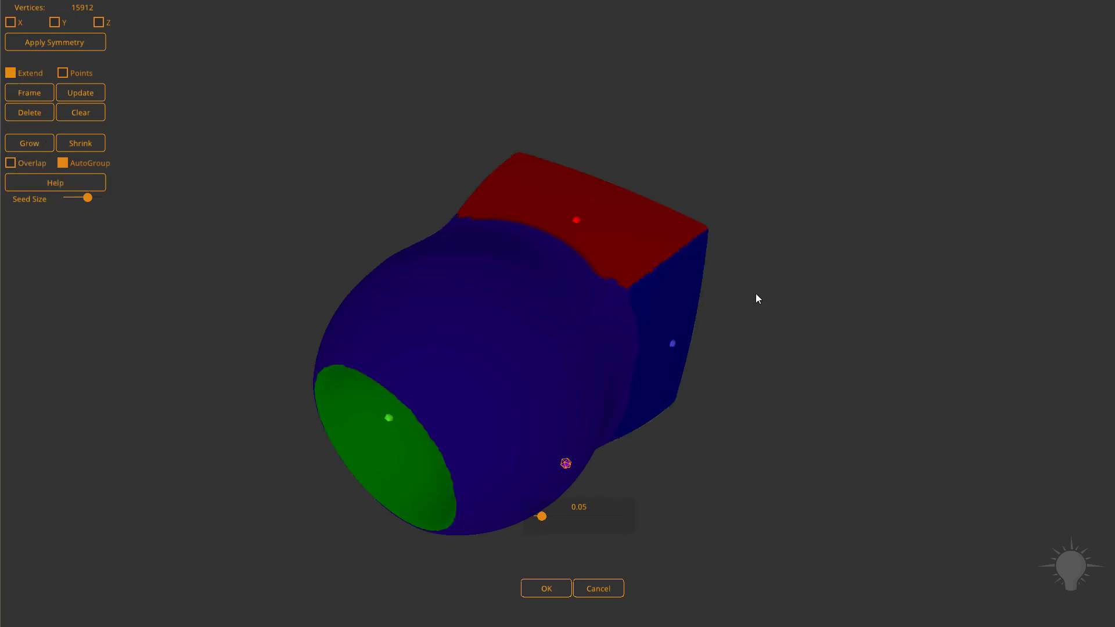
{"action": "left_click", "coordinate": [554, 590]}
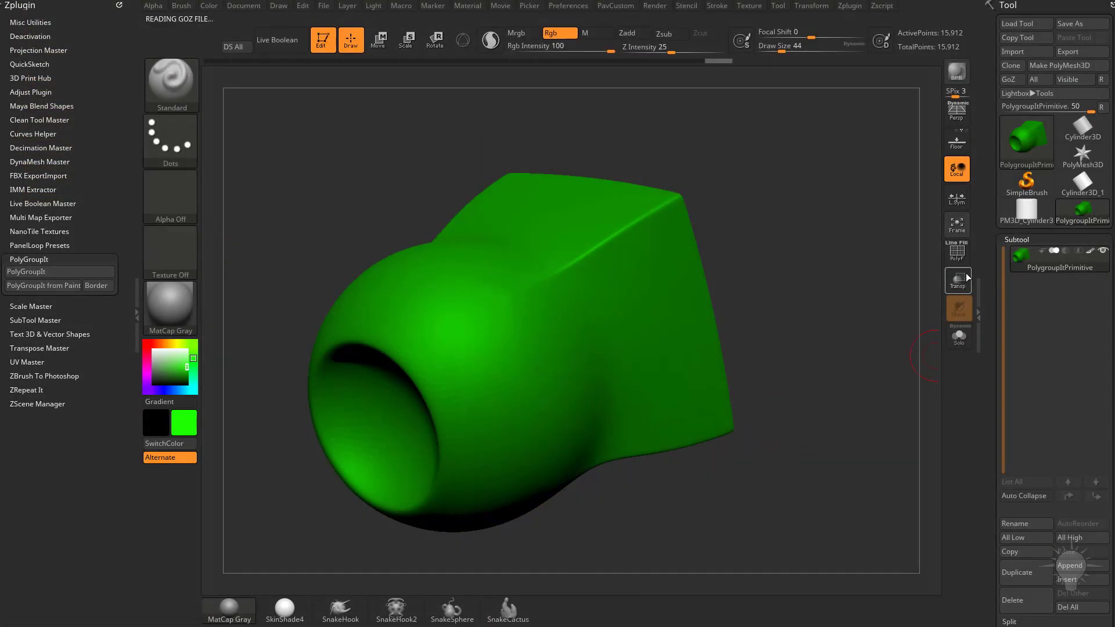
{"action": "left_click", "coordinate": [957, 251]}
{"action": "left_click_drag", "start_coordinate": [836, 233], "coordinate": [922, 300]}
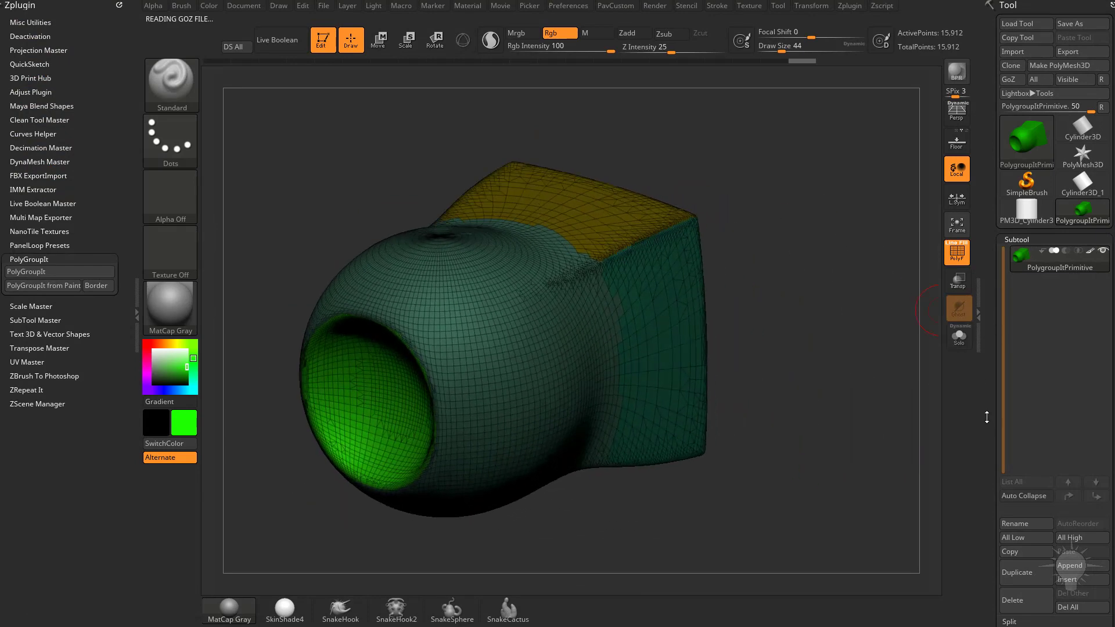
Step: Generate polypaint from the polygroups and hide the polyframe
{"action": "left_click_drag", "start_coordinate": [987, 417], "coordinate": [977, 256]}
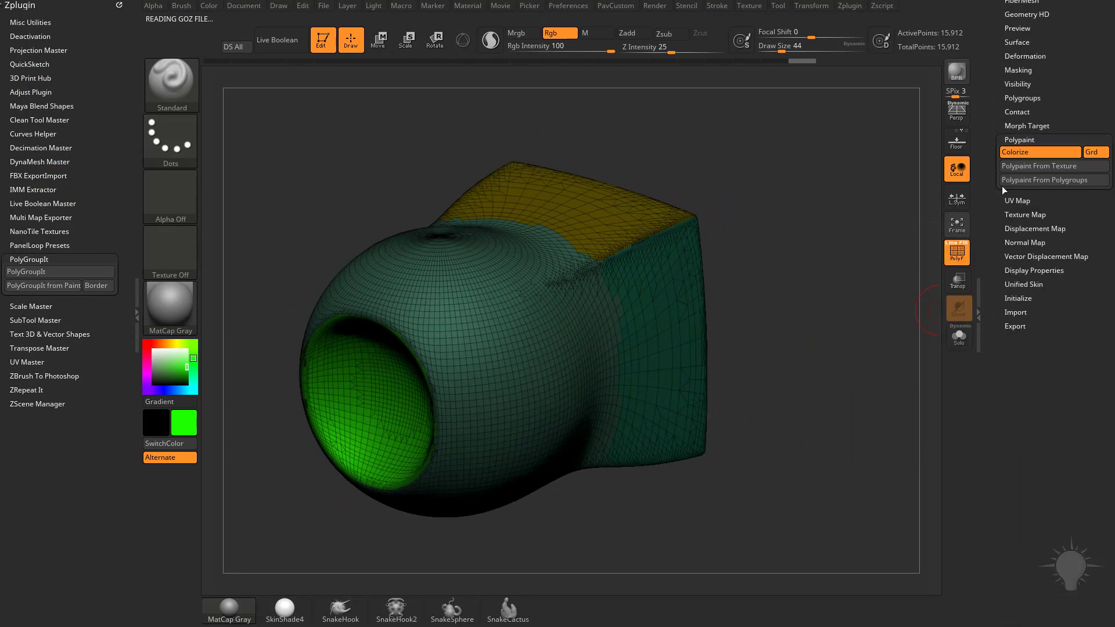
{"action": "left_click", "coordinate": [1044, 182]}
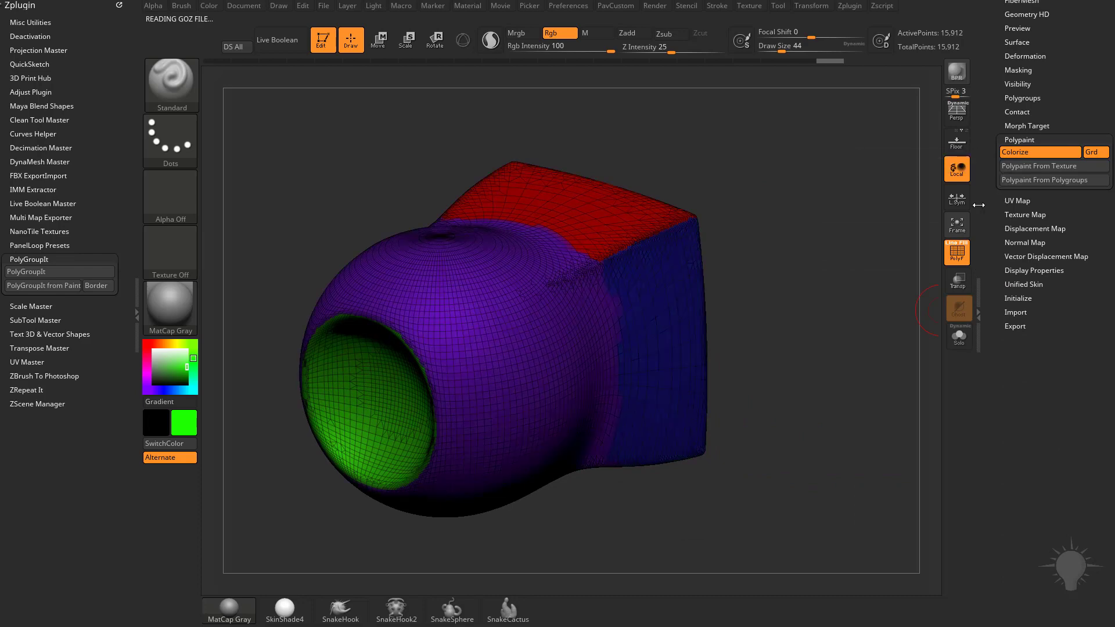
{"action": "left_click_drag", "start_coordinate": [999, 251], "coordinate": [636, 449]}
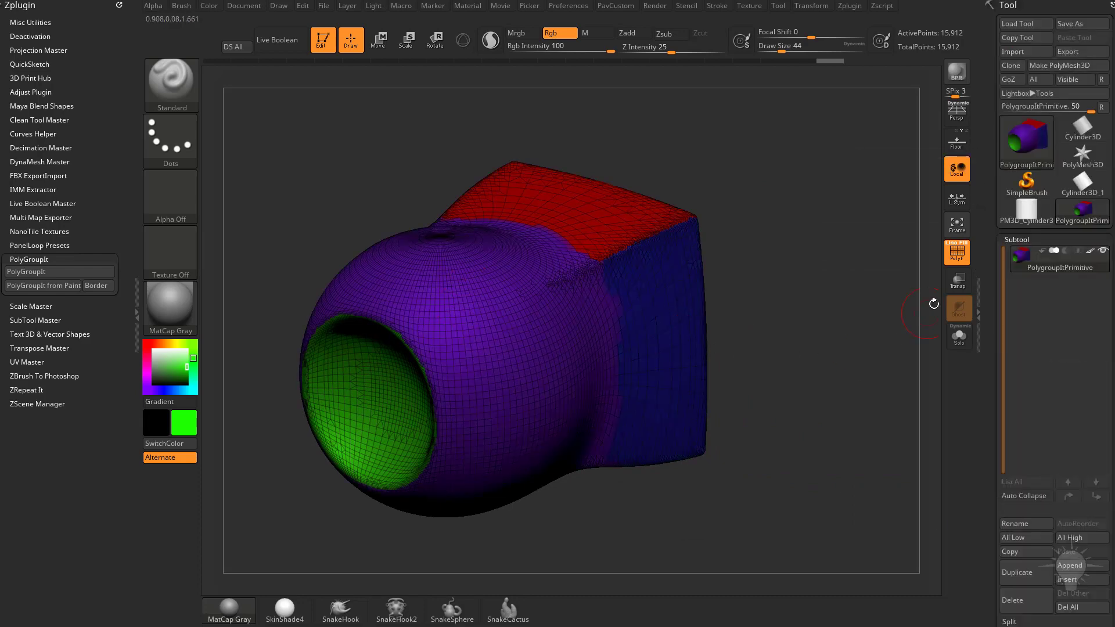
{"action": "left_click", "coordinate": [958, 265]}
{"action": "left_click_drag", "start_coordinate": [862, 290], "coordinate": [831, 276]}
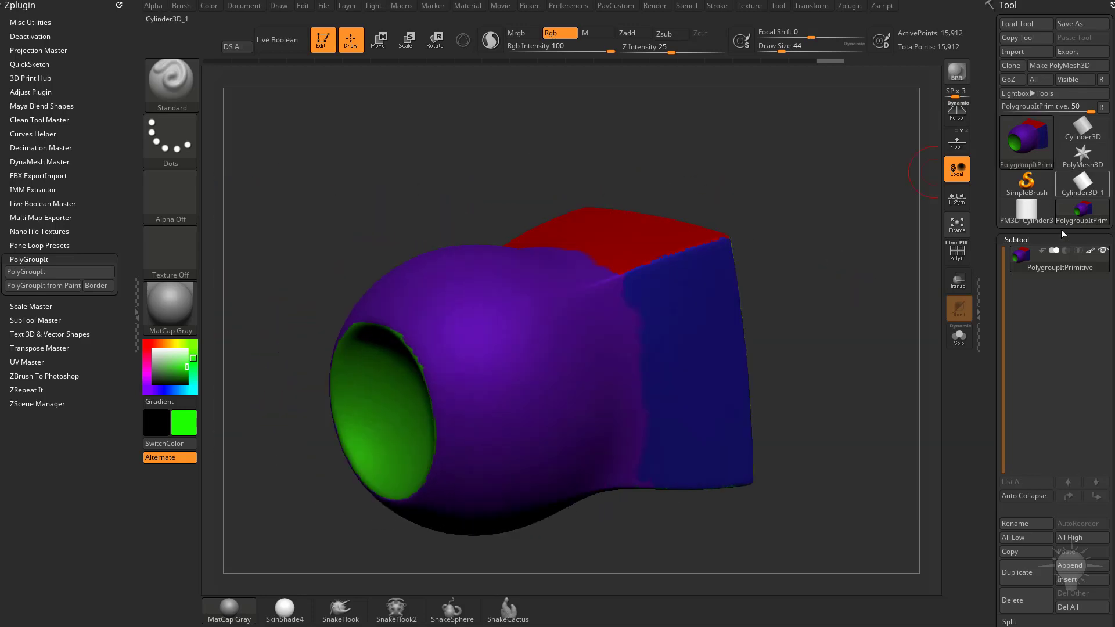
Step: Hide the subtool's polypaint, pick white as the active colour, and show the polypaint again
{"action": "left_click", "coordinate": [1092, 250]}
{"action": "left_click", "coordinate": [154, 349]}
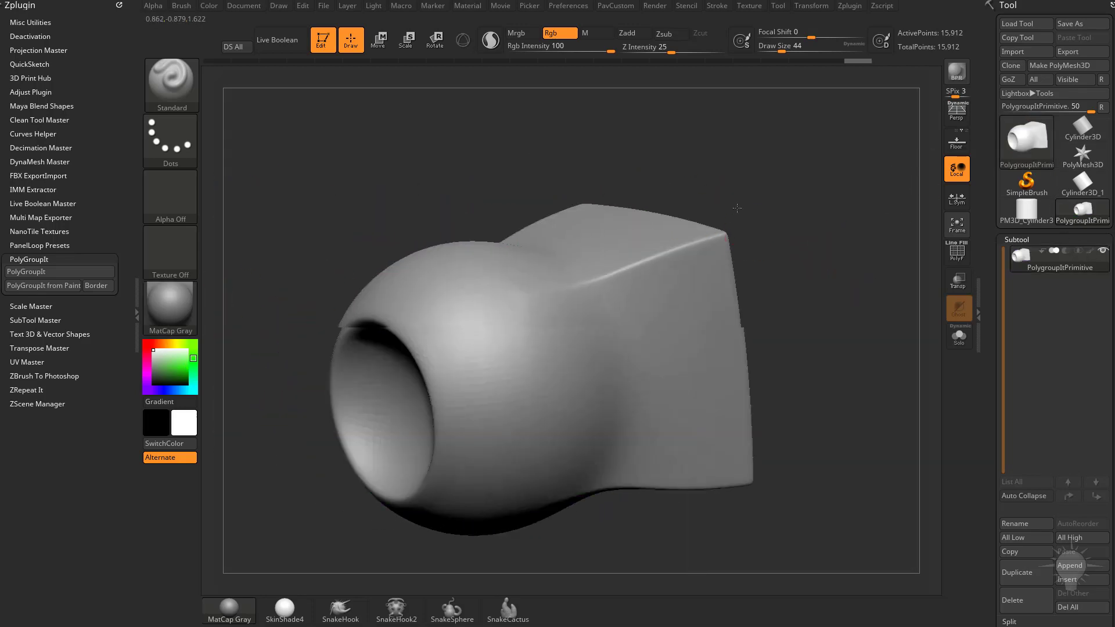
{"action": "left_click_drag", "start_coordinate": [739, 210], "coordinate": [843, 267]}
{"action": "left_click", "coordinate": [1090, 252]}
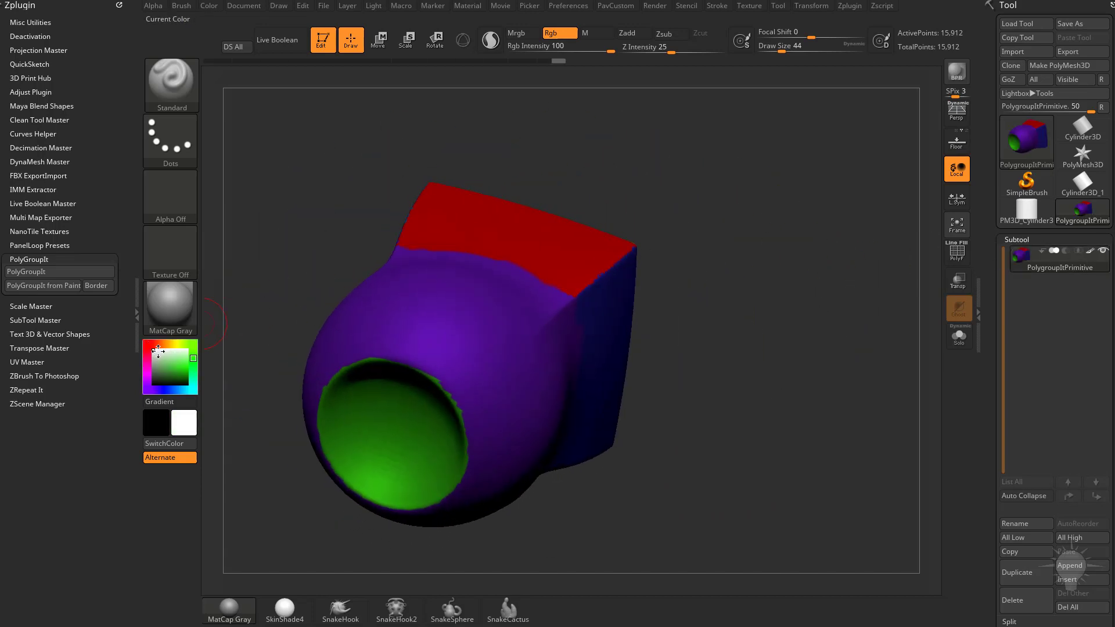
Step: Fill the whole object with white, and undo the fill
{"action": "left_click", "coordinate": [208, 11]}
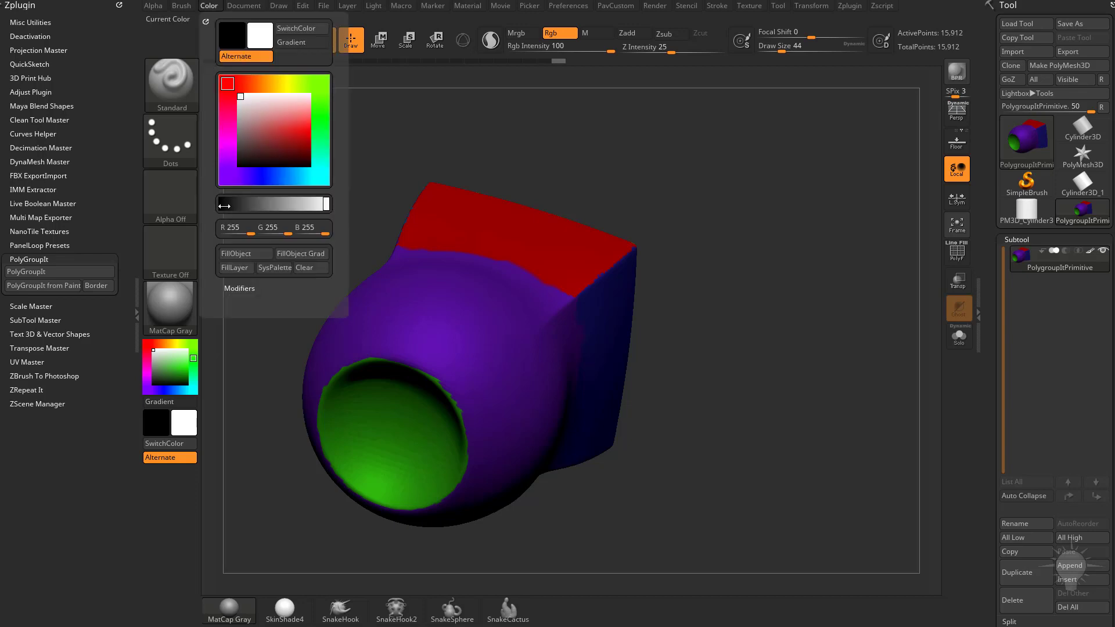
{"action": "left_click", "coordinate": [237, 253]}
{"action": "left_click_drag", "start_coordinate": [791, 250], "coordinate": [510, 311]}
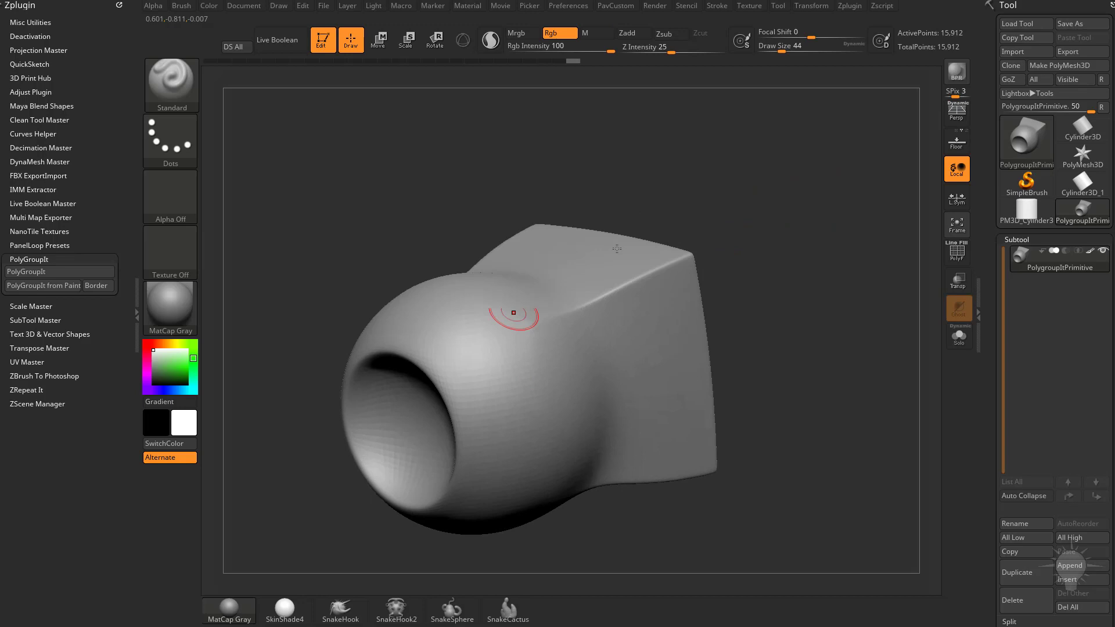
{"action": "key", "text": "shift+f"}
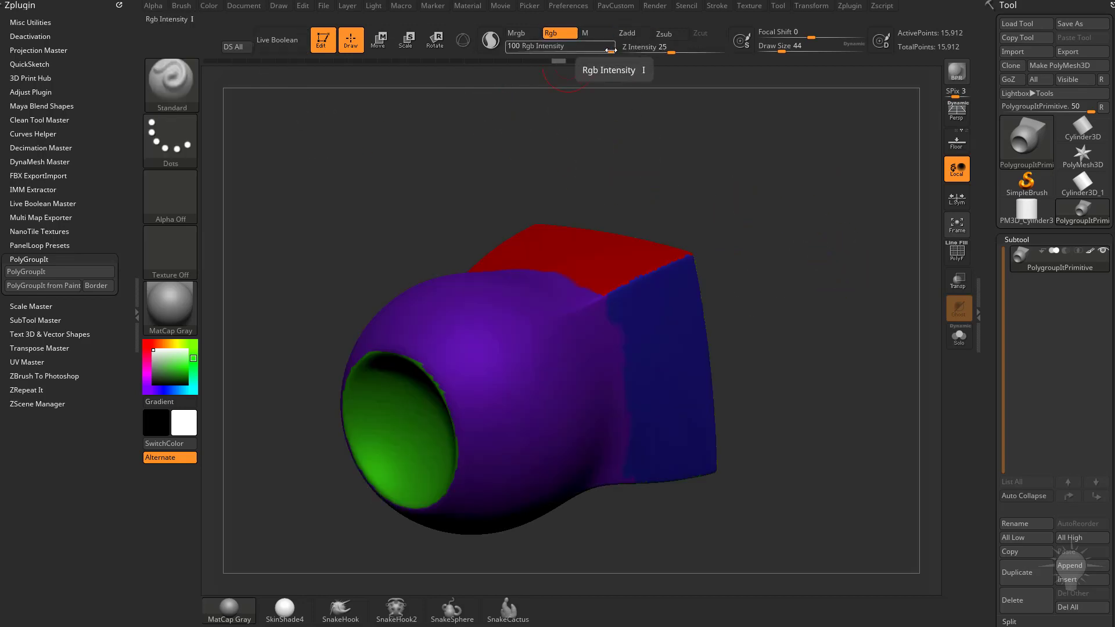
Step: Set the RGB intensity to 29 and fill the whole object with white three times to fade its polypaint colours
{"action": "left_click_drag", "start_coordinate": [610, 51], "coordinate": [561, 53]}
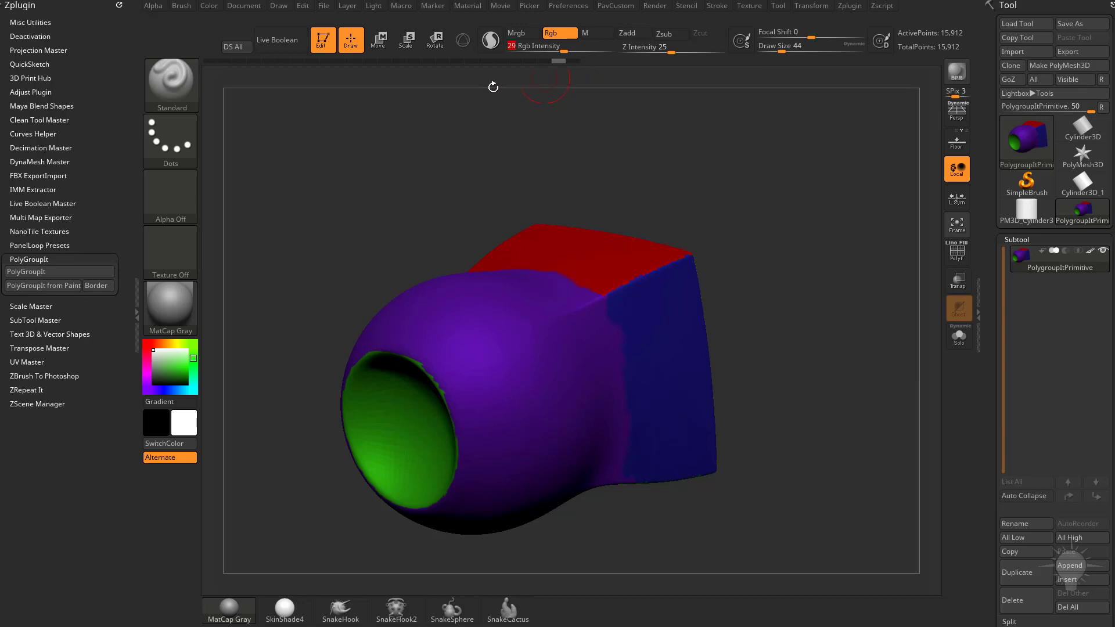
{"action": "left_click", "coordinate": [209, 8]}
{"action": "left_click", "coordinate": [241, 255]}
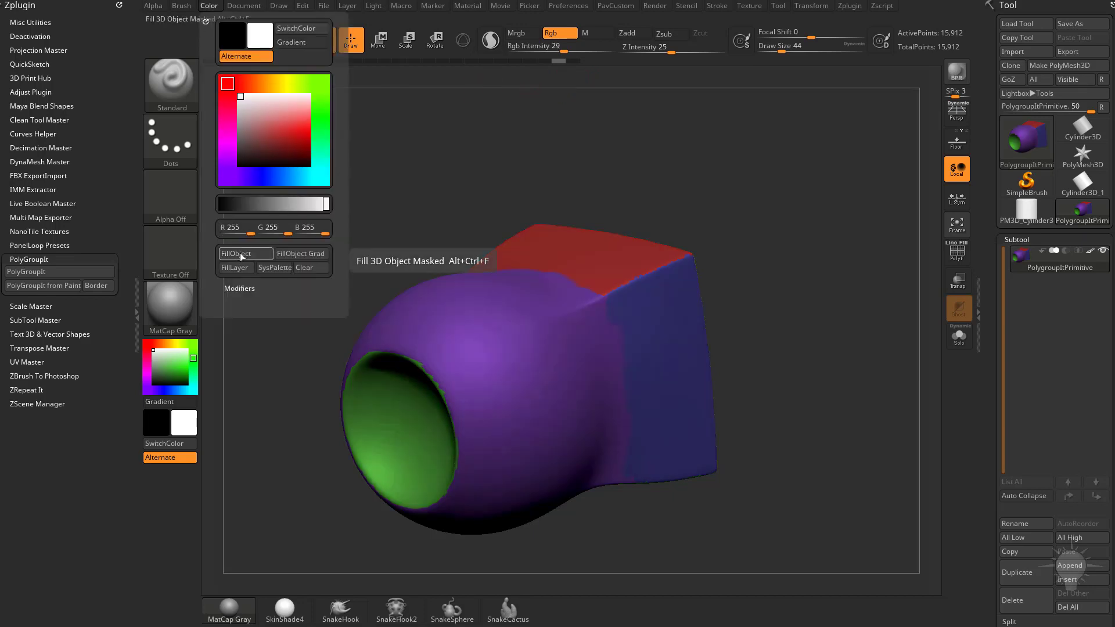
{"action": "left_click", "coordinate": [244, 256]}
{"action": "left_click", "coordinate": [244, 255]}
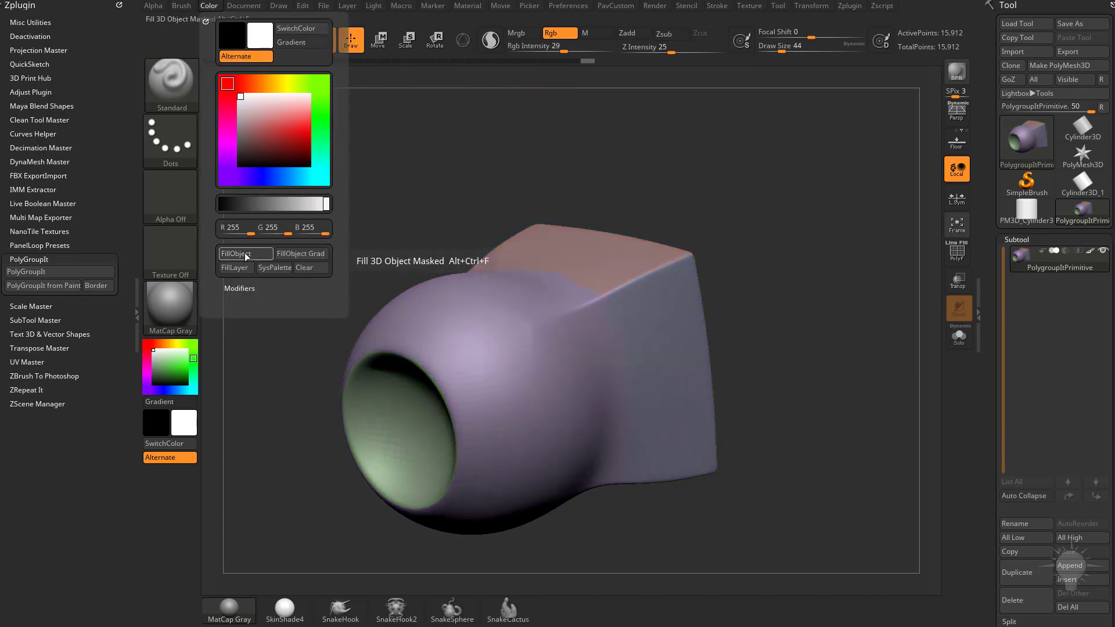
{"action": "left_click_drag", "start_coordinate": [754, 209], "coordinate": [797, 246]}
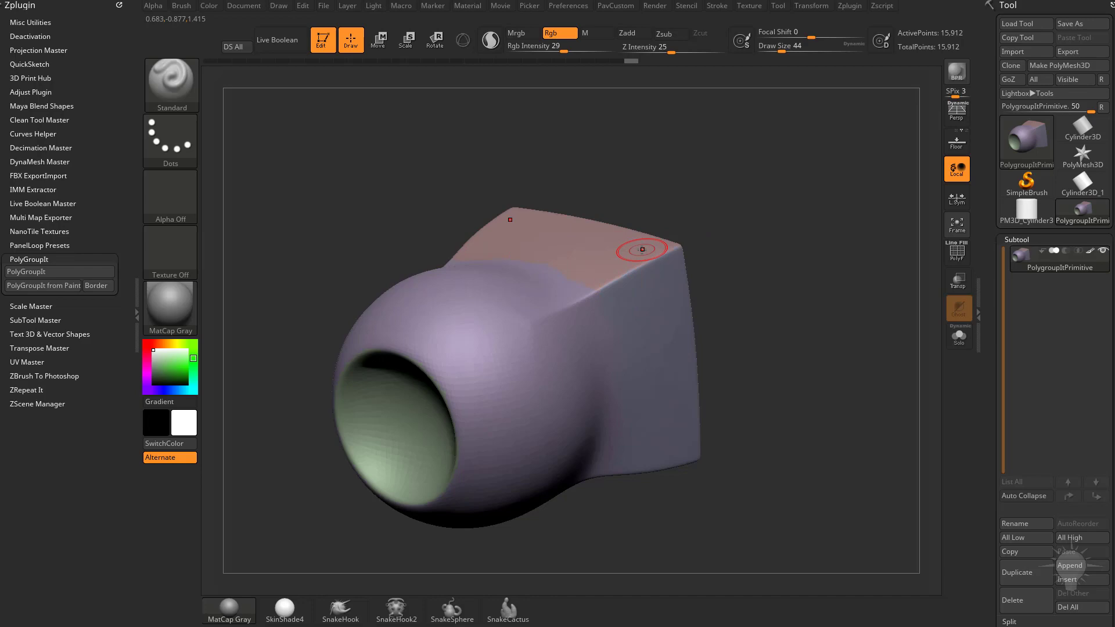
Step: Switch to the browser, look through the YouTube channel's created playlists, and return to the model in ZBrush
{"action": "key", "text": "alt+Tab"}
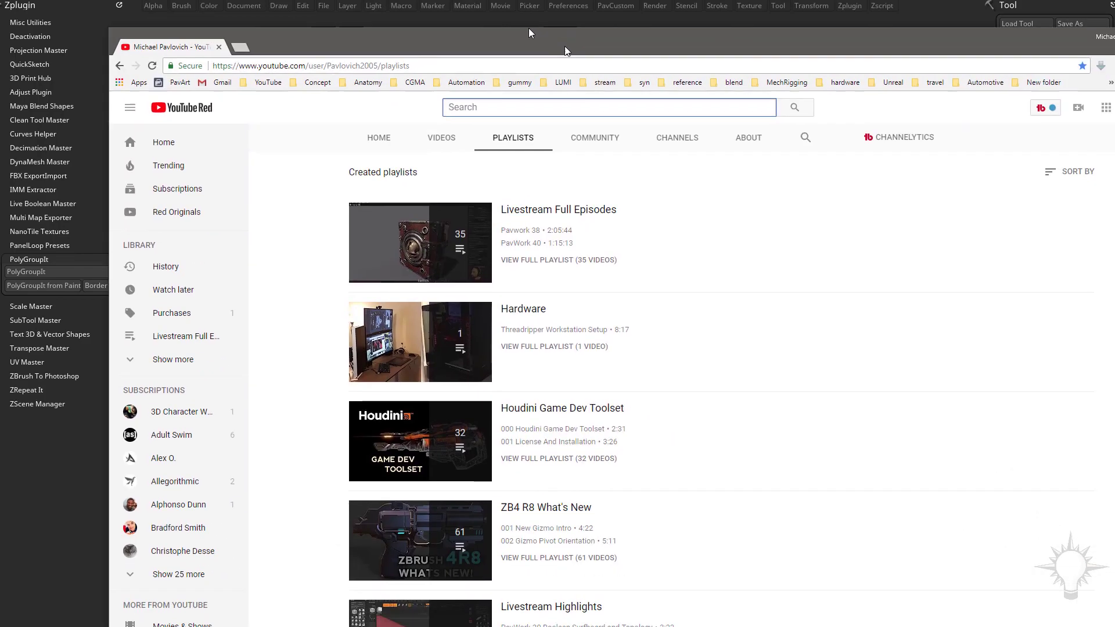
{"action": "scroll", "coordinate": [631, 338], "scroll_direction": "down", "scroll_amount": 3}
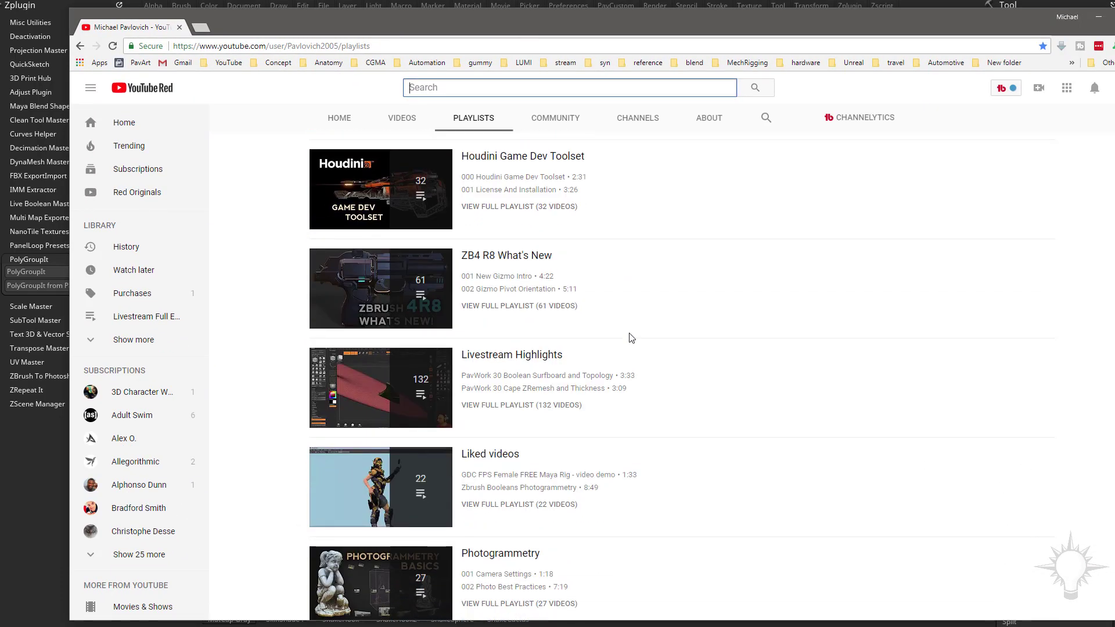
{"action": "scroll", "coordinate": [628, 337], "scroll_direction": "up", "scroll_amount": 6}
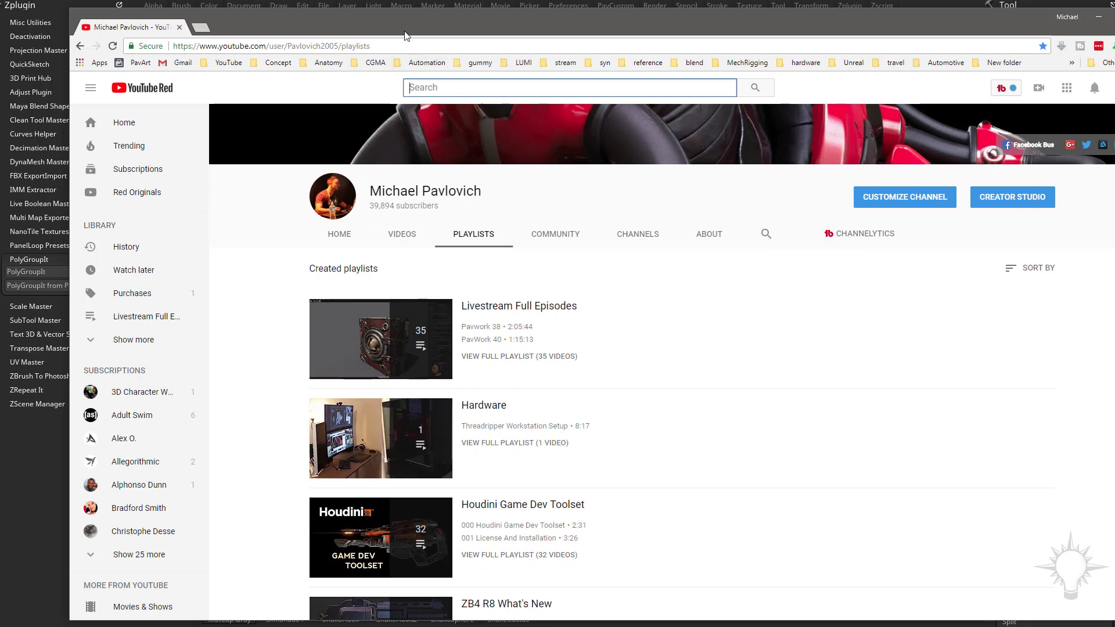
{"action": "key", "text": "alt+Tab"}
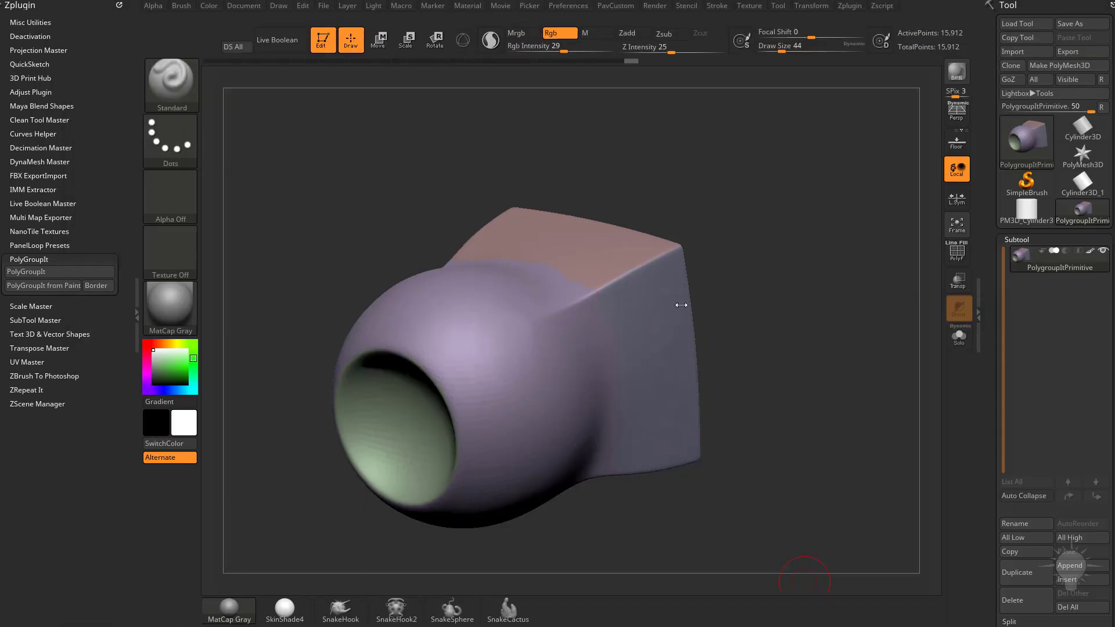
{"action": "left_click_drag", "start_coordinate": [746, 240], "coordinate": [827, 303]}
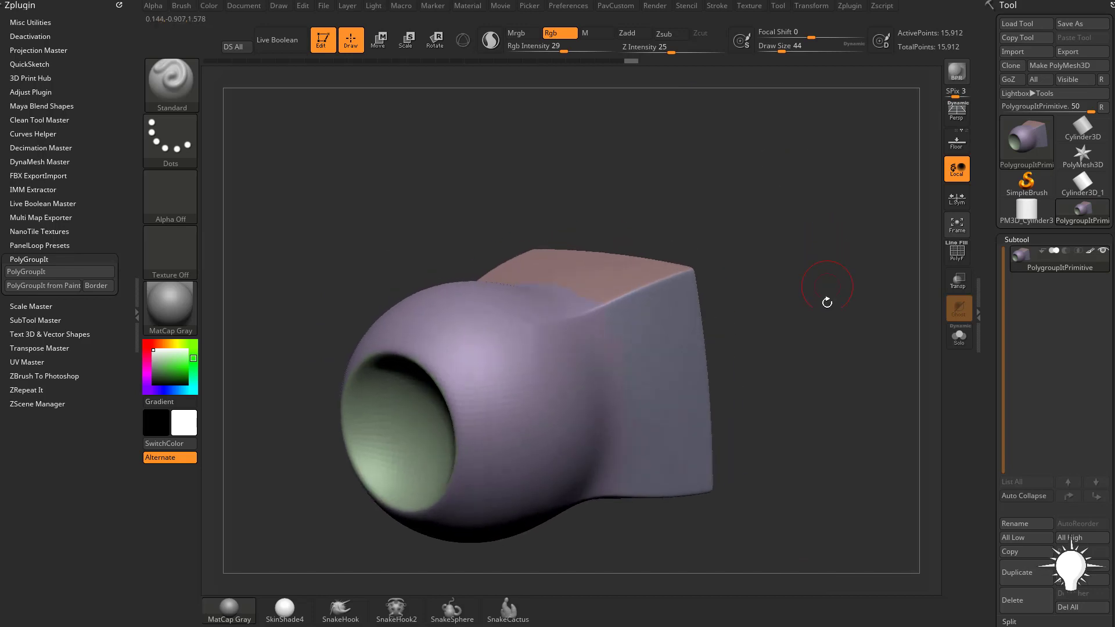